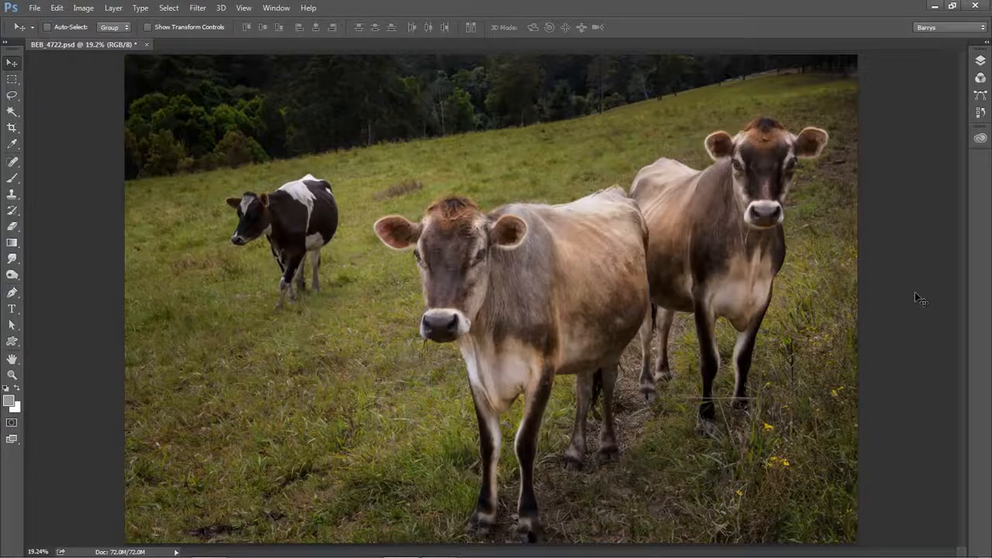
Step: Unlock the Background layer of the cow photo and duplicate it
click(981, 62)
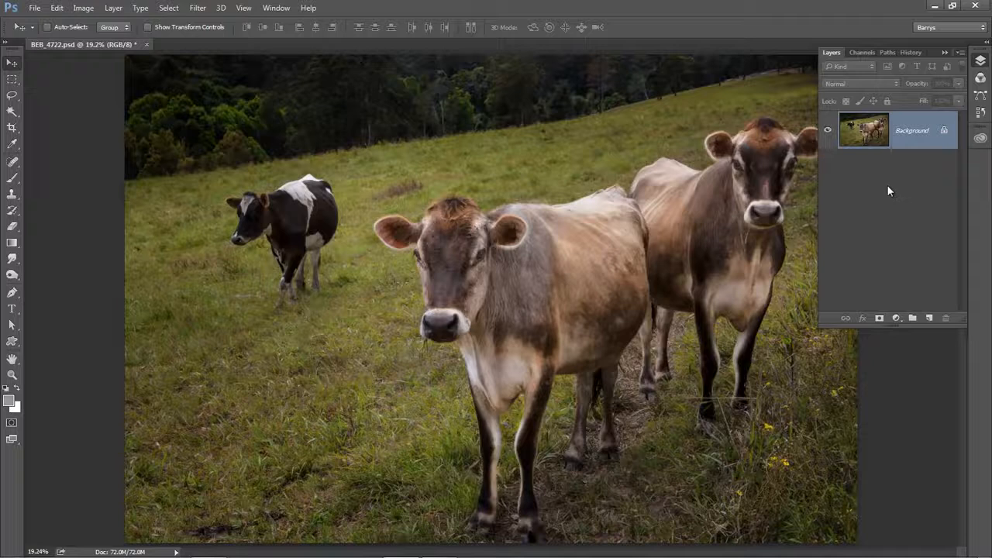
click(944, 132)
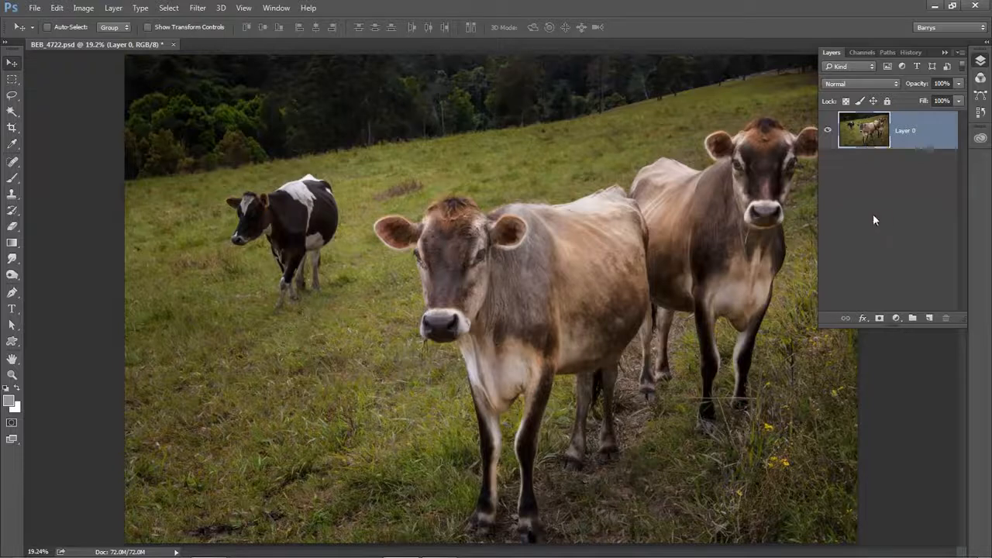
key(ctrl+j)
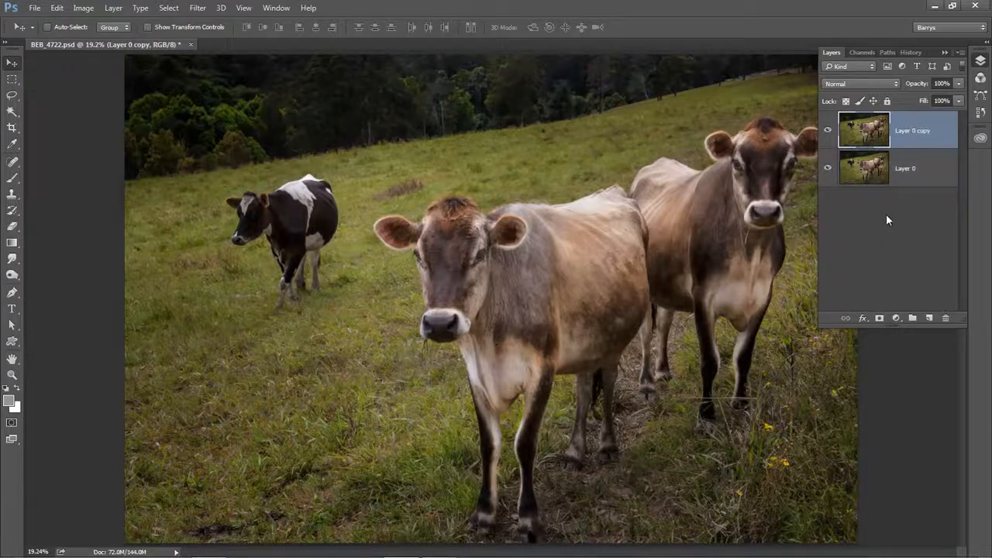
Step: Rename the lower layer "Not Smart" and the upper copy "Smart Object"
double_click(904, 170)
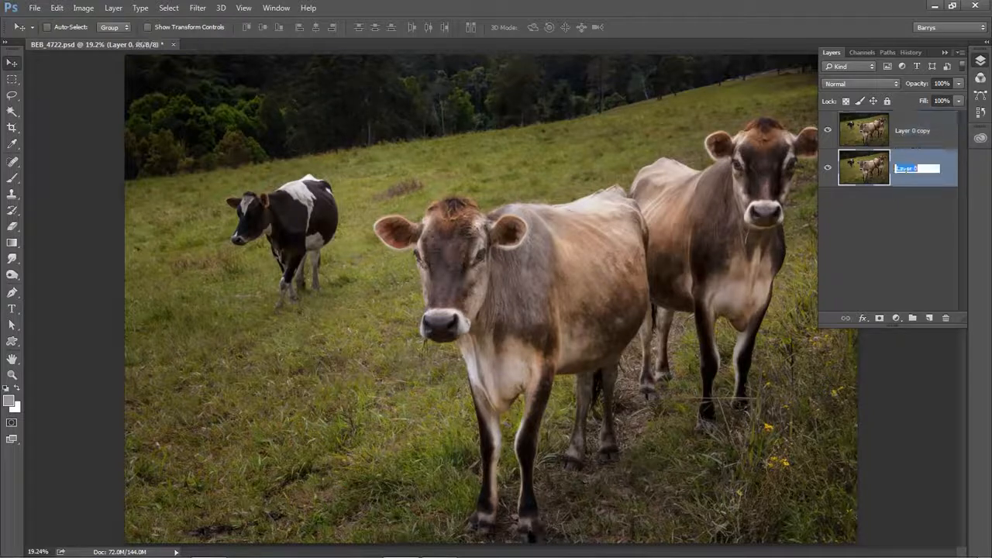
text(Non)
text(t Smar)
text(t)
double_click(903, 133)
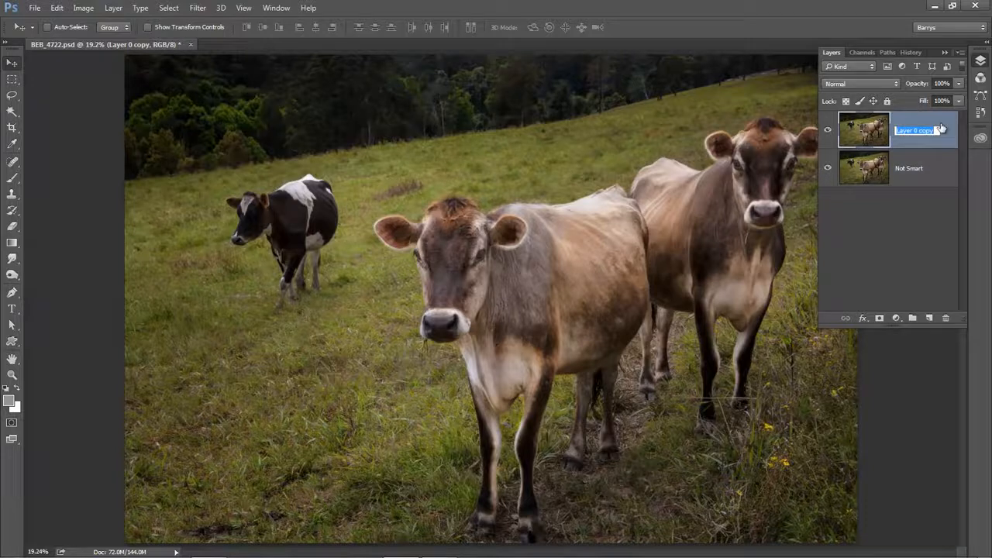
text(Smart Object)
key(Return)
Step: Hide the Smart Object layer and scale the Not Smart layer down to about 4.8% in the canvas's lower-right corner using Free Transform
click(829, 132)
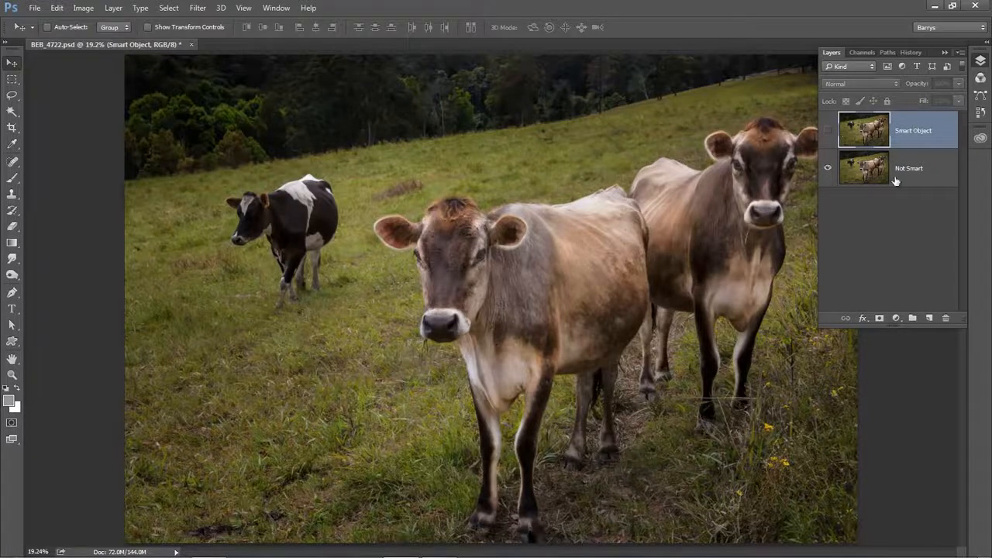
click(909, 177)
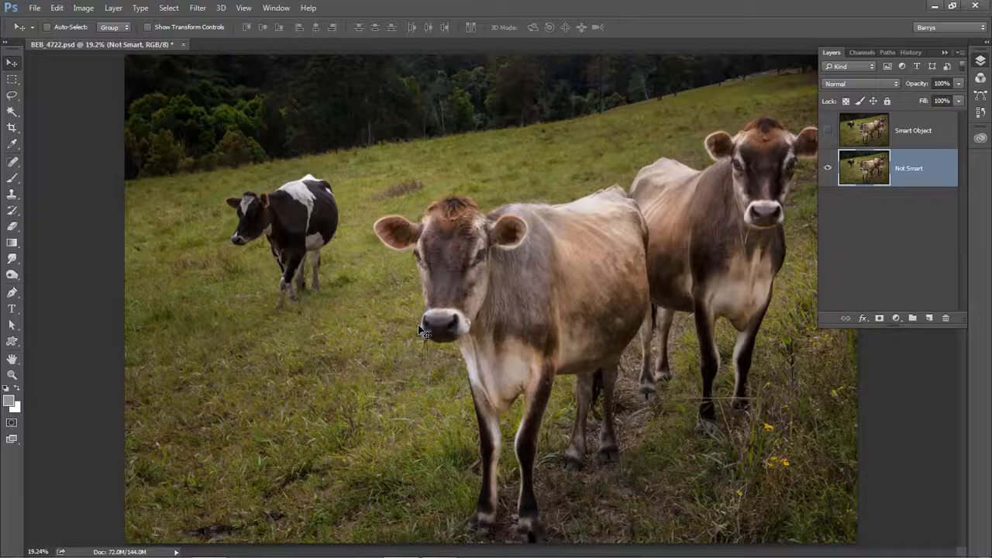
click(58, 8)
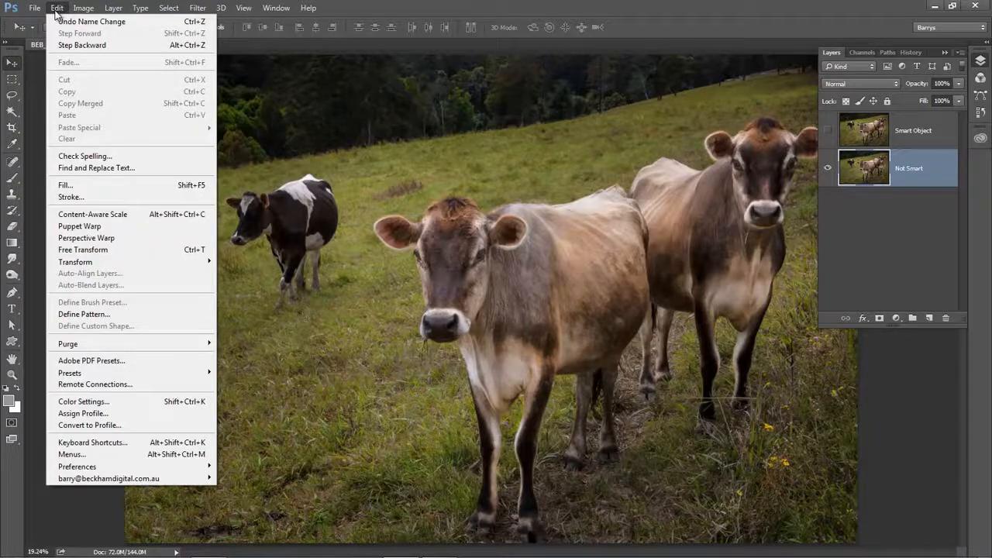
click(88, 252)
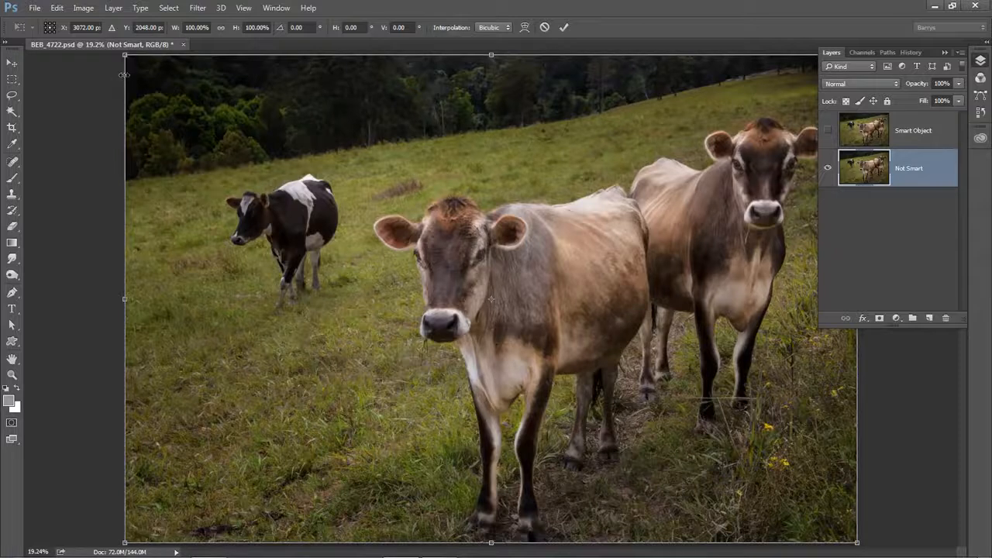
drag(125, 56, 822, 520)
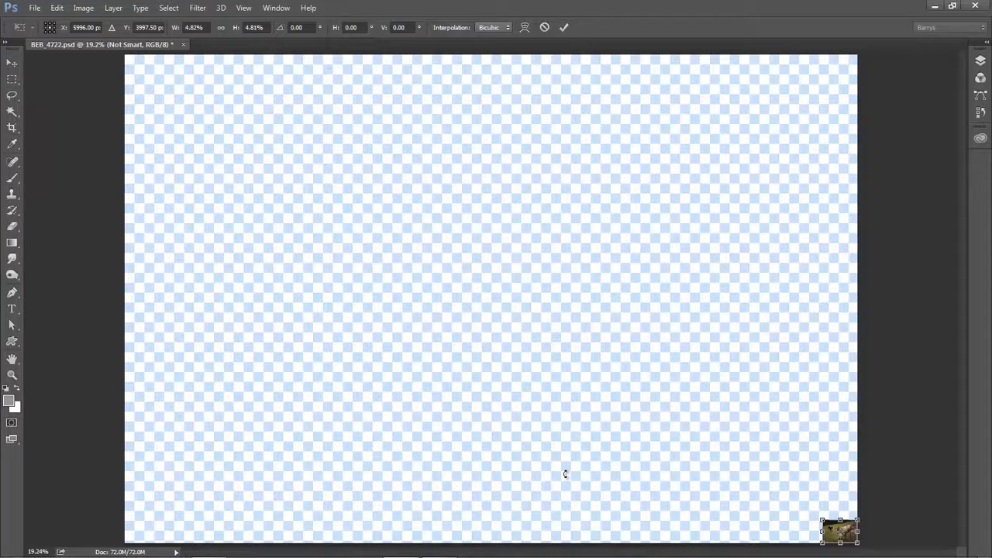
key(Return)
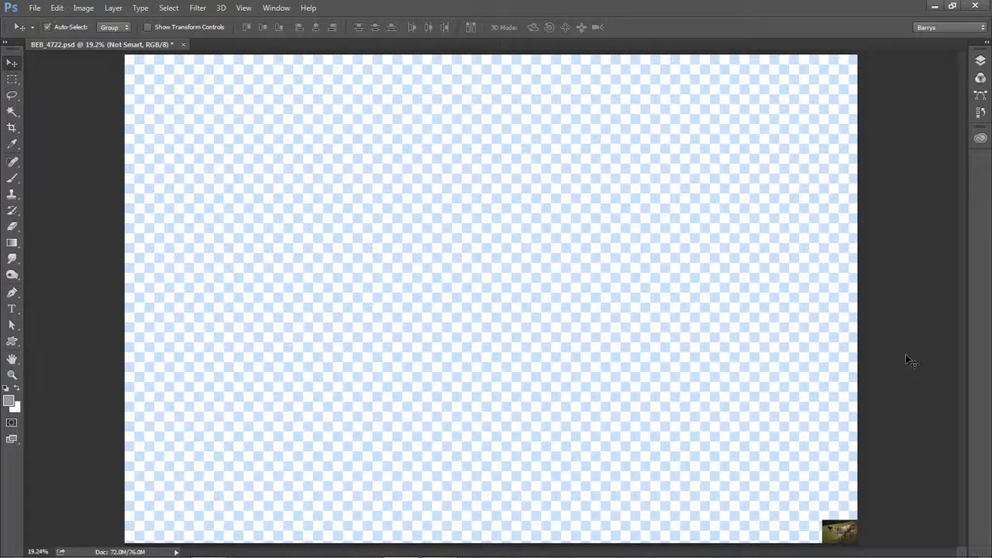
Step: Enlarge the tiny Not Smart layer to about 2076% wide and 2105% high so it fills the canvas again
key(ctrl+t)
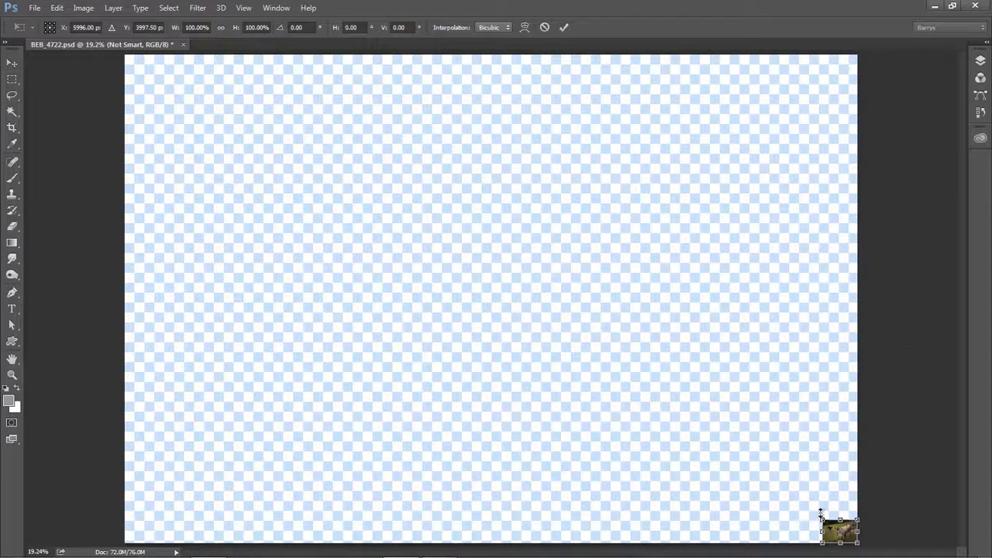
drag(823, 520, 137, 62)
drag(135, 303, 125, 302)
drag(492, 61, 492, 50)
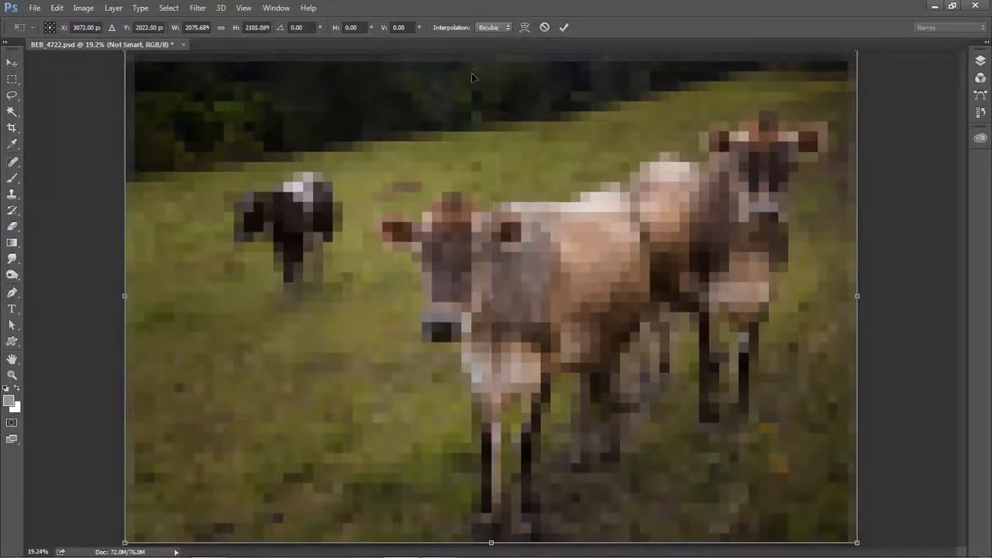
click(564, 29)
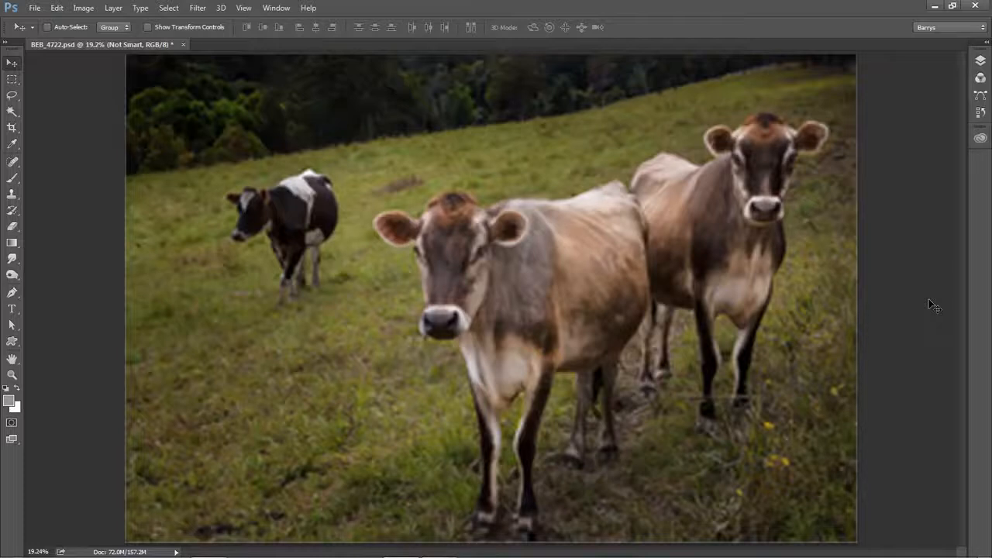
Step: Show the Smart Object layer again and convert it to a smart object
click(980, 62)
click(828, 130)
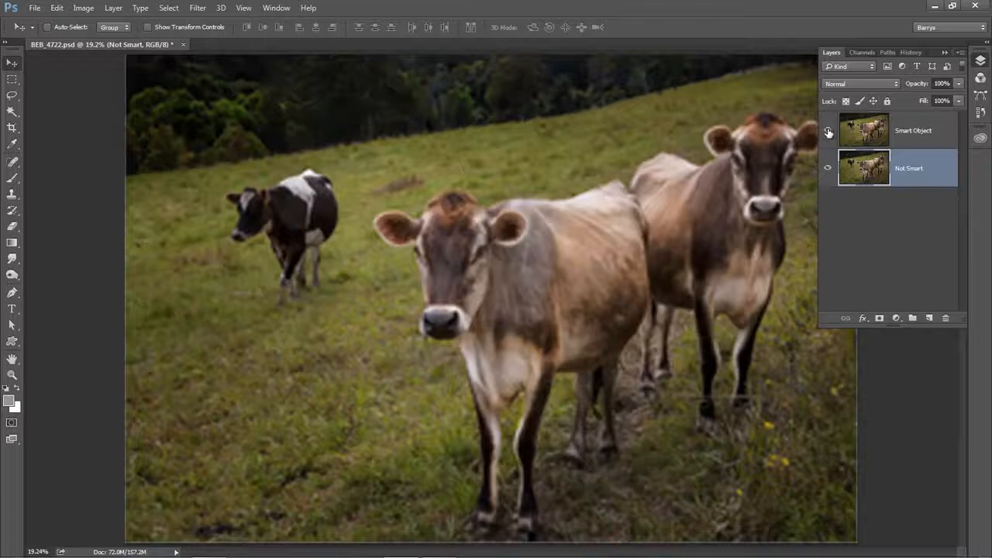
click(913, 138)
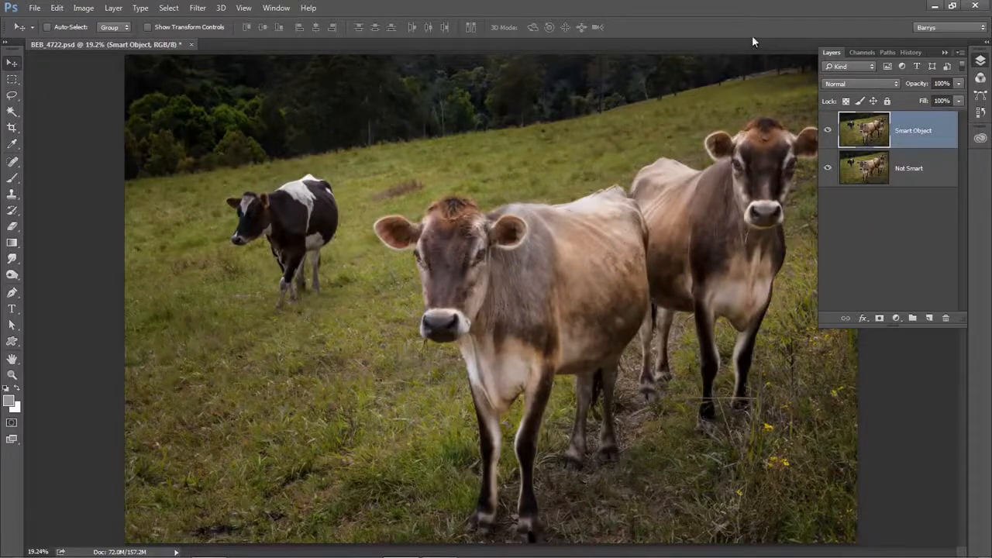
key(F7)
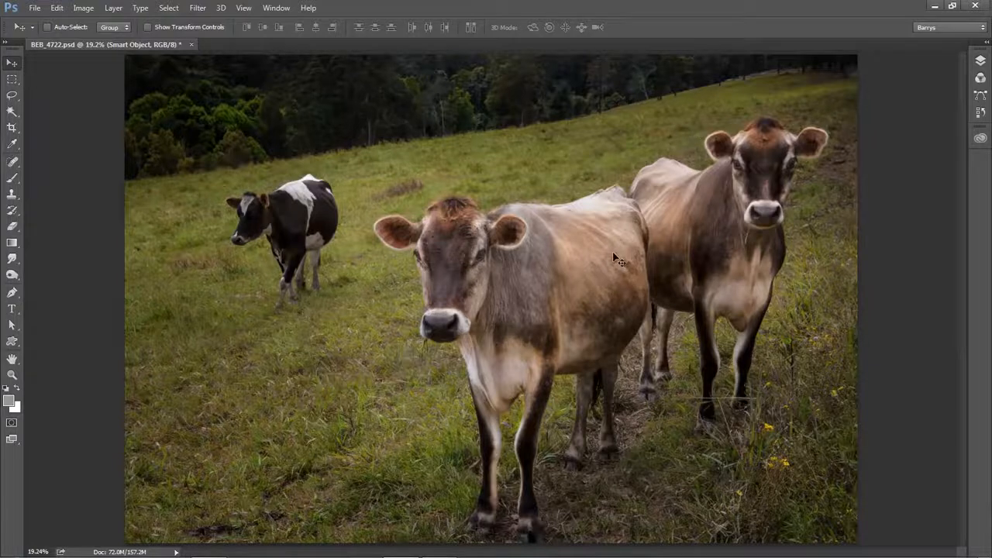
click(118, 9)
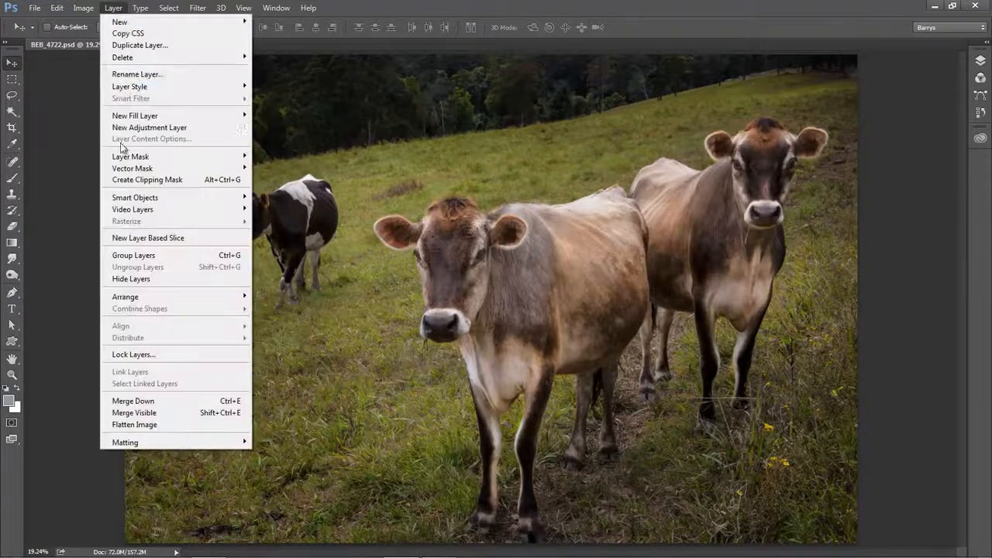
mouse_move(135, 204)
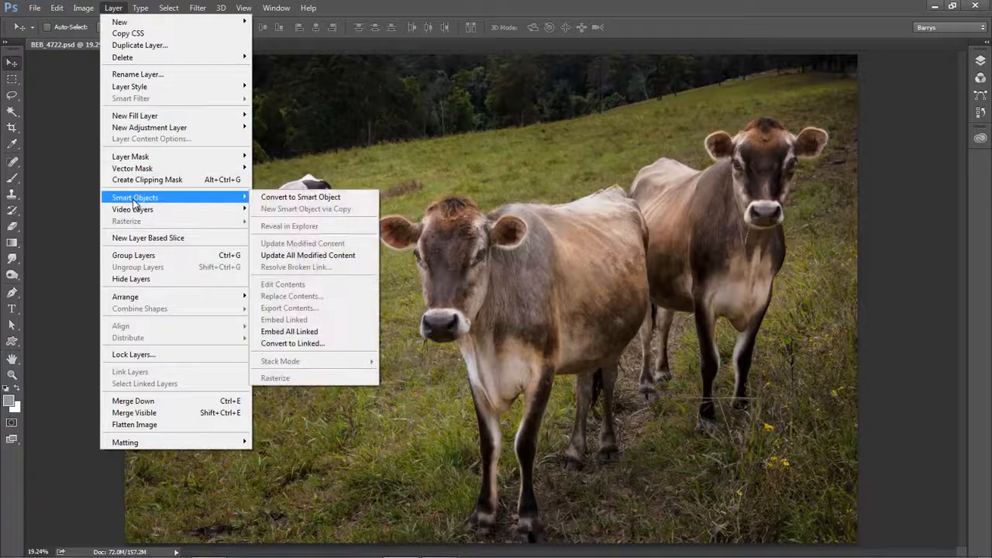
click(297, 199)
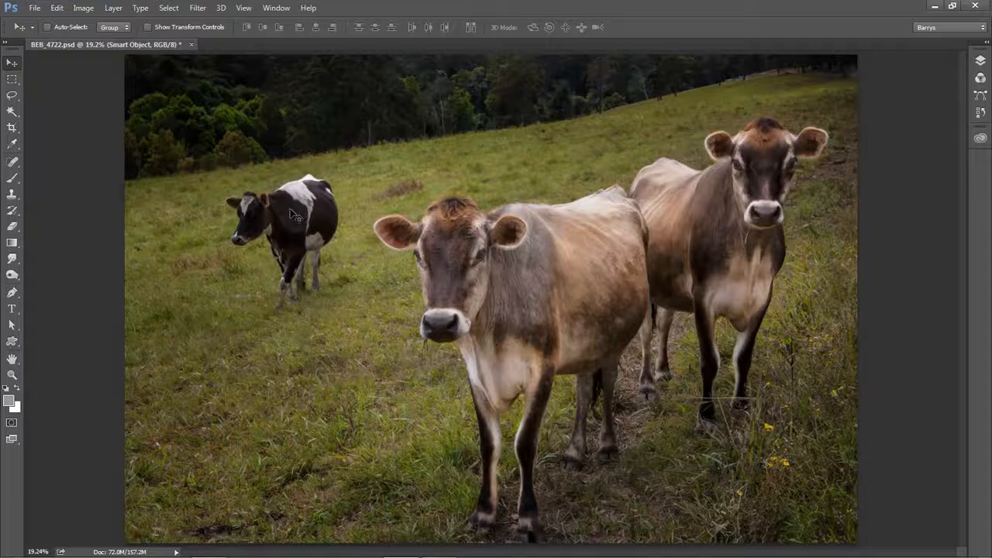
click(980, 62)
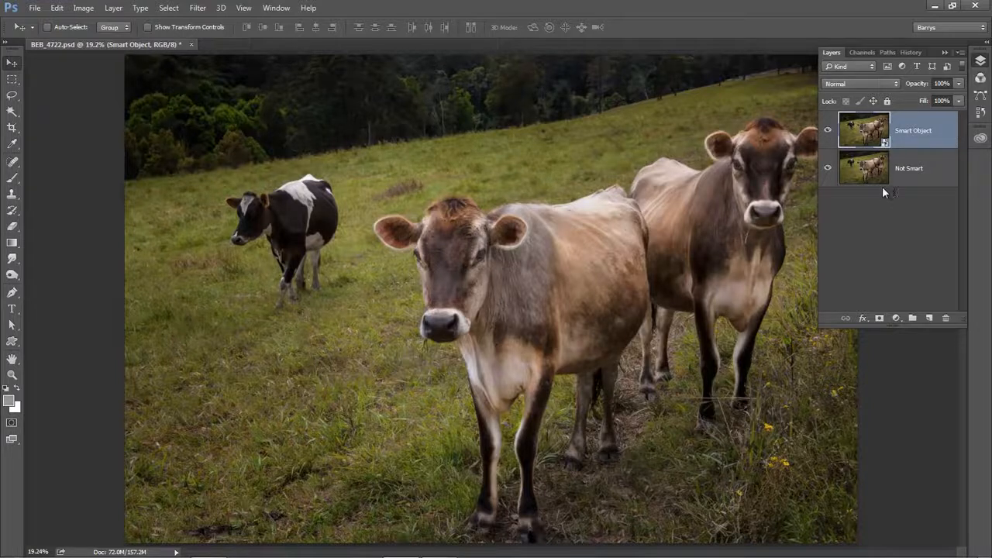
key(F7)
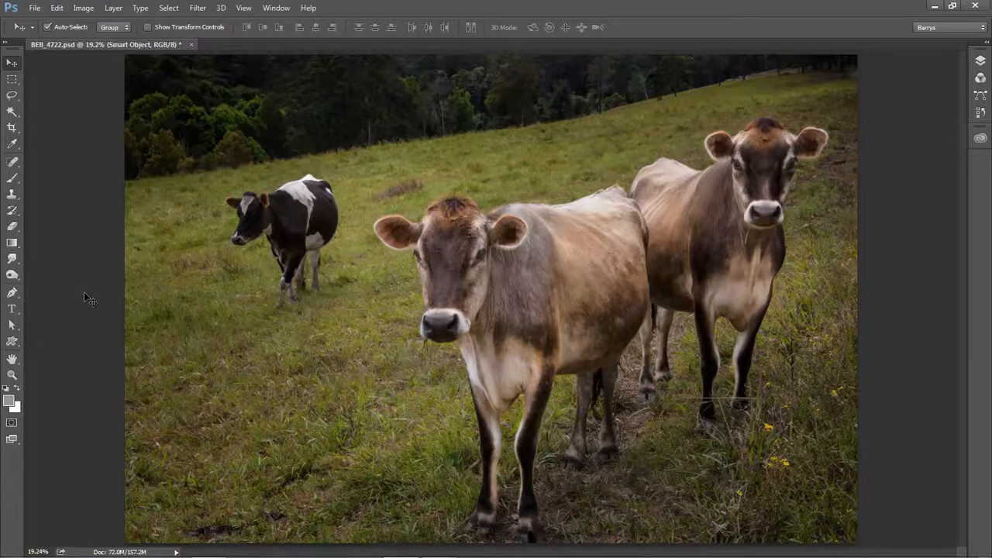
Step: Scale the smart object down to about 3.5% in the canvas's lower-right corner using Free Transform
key(ctrl+t)
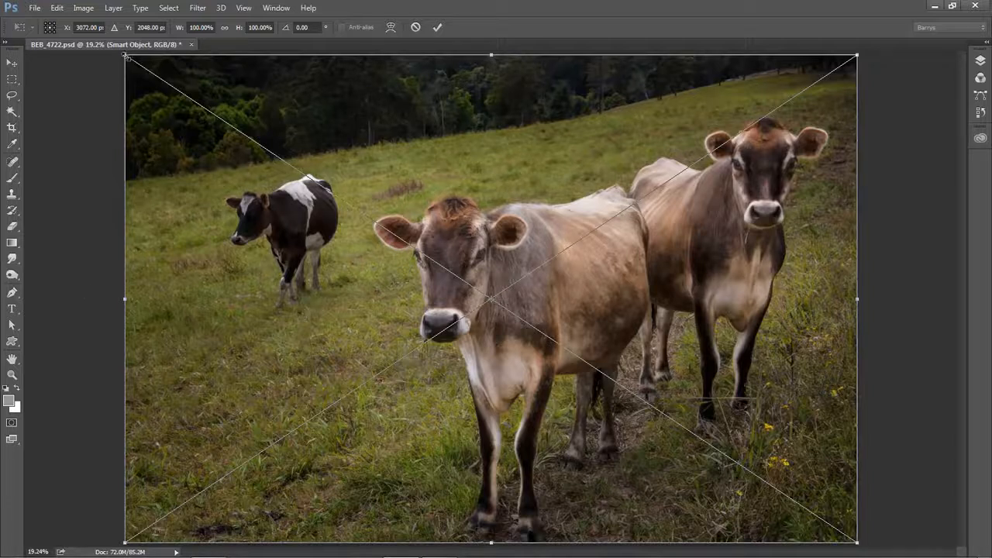
drag(125, 55, 832, 524)
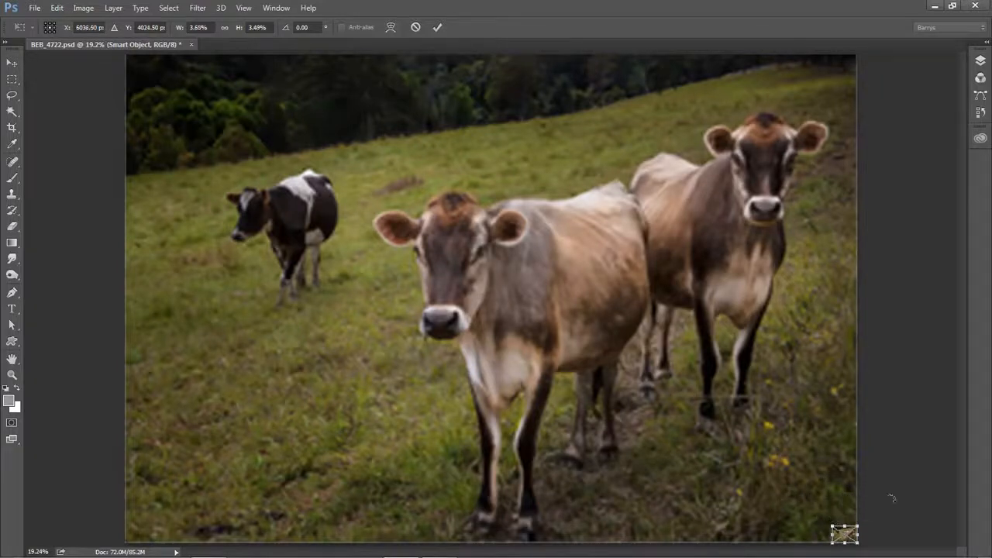
click(438, 27)
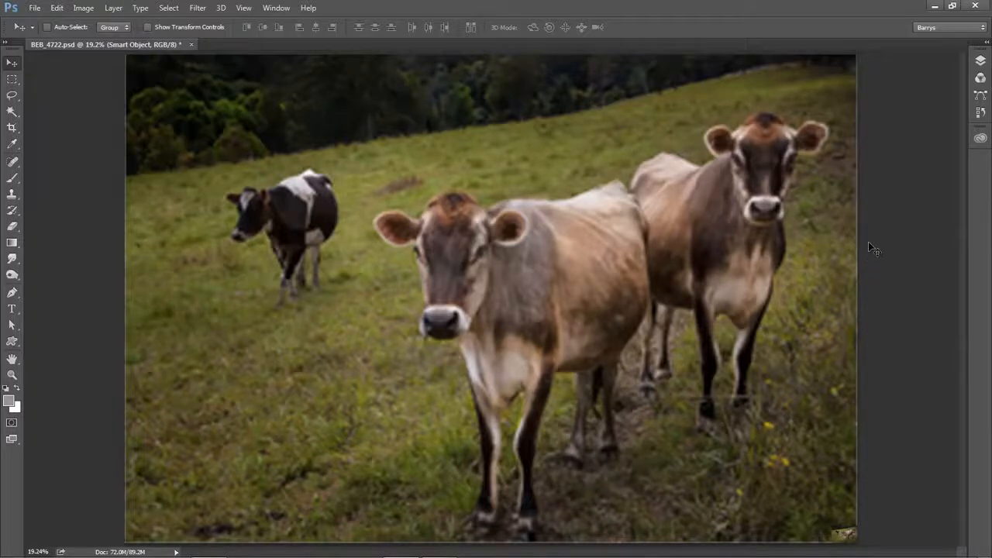
Step: Scale the tiny smart object back up to 100% so it fills the canvas
key(ctrl+t)
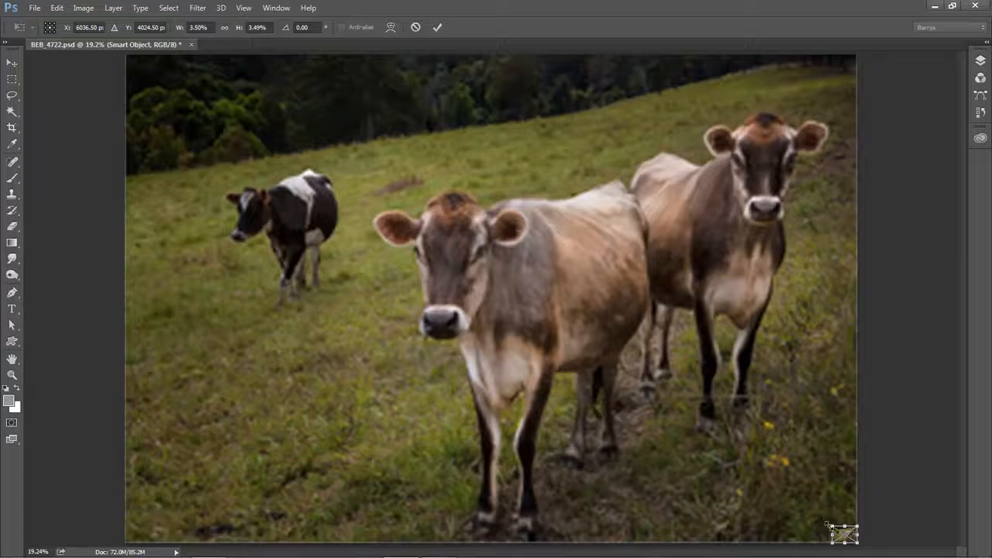
drag(831, 526, 125, 54)
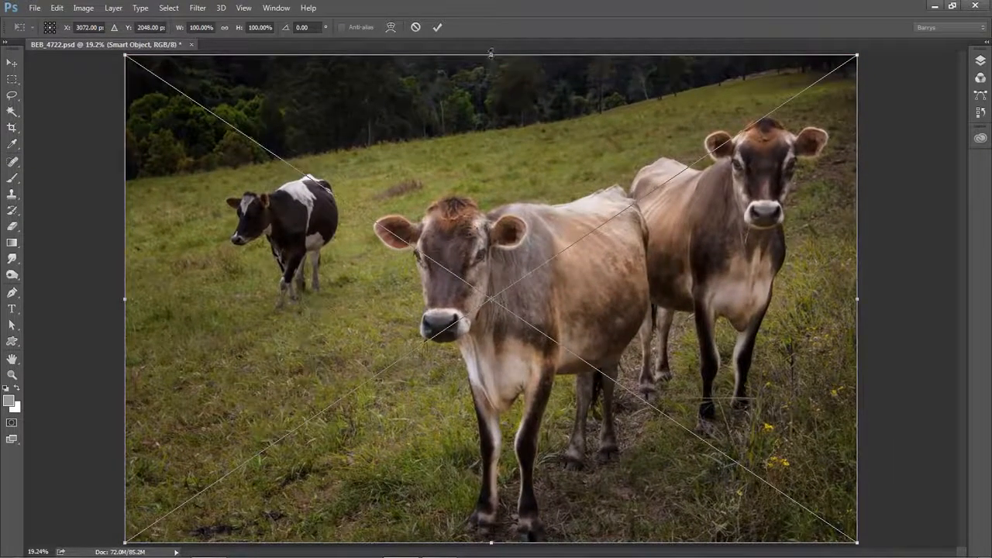
drag(491, 54, 489, 54)
click(439, 27)
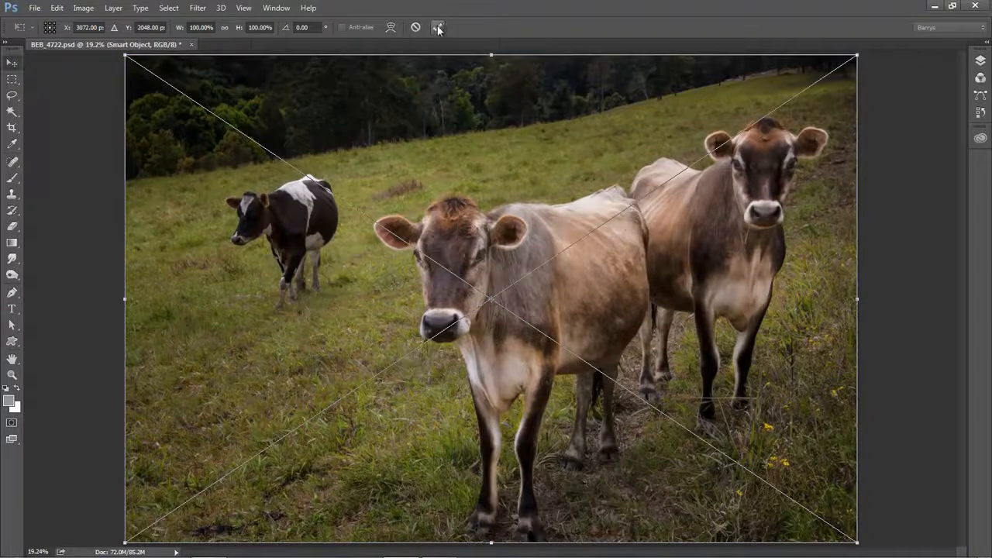
Step: Toggle the Smart Object layer's visibility to compare its sharpness with the Not Smart layer
click(981, 61)
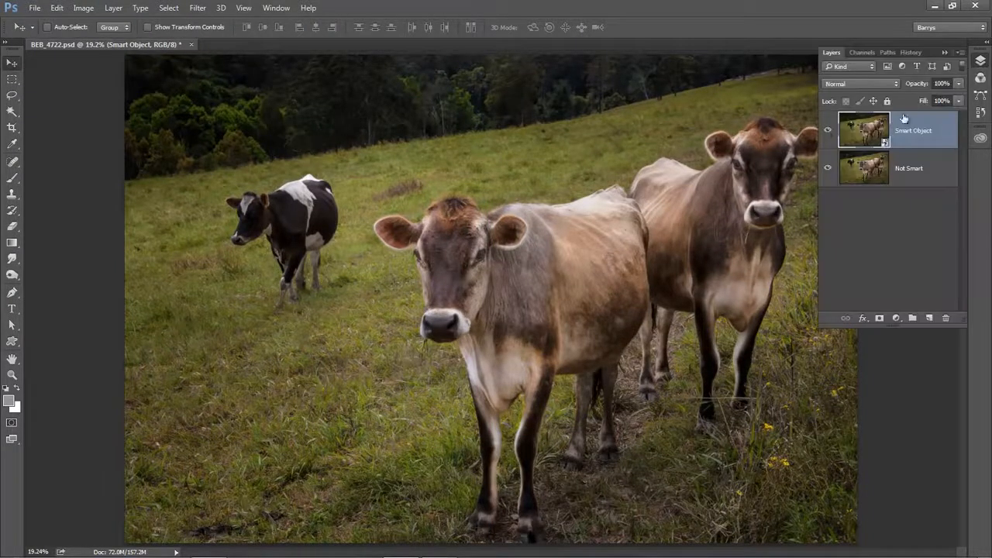
click(828, 131)
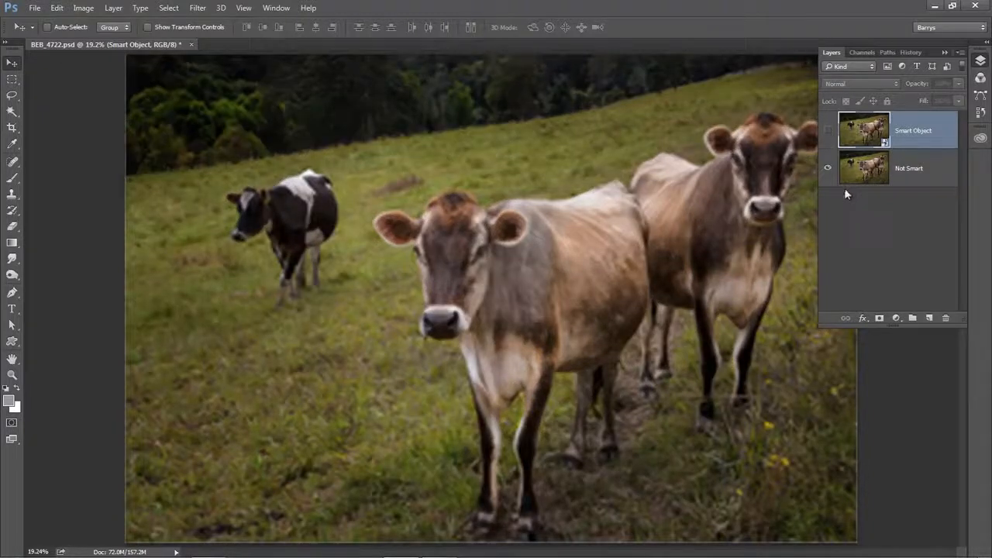
click(828, 131)
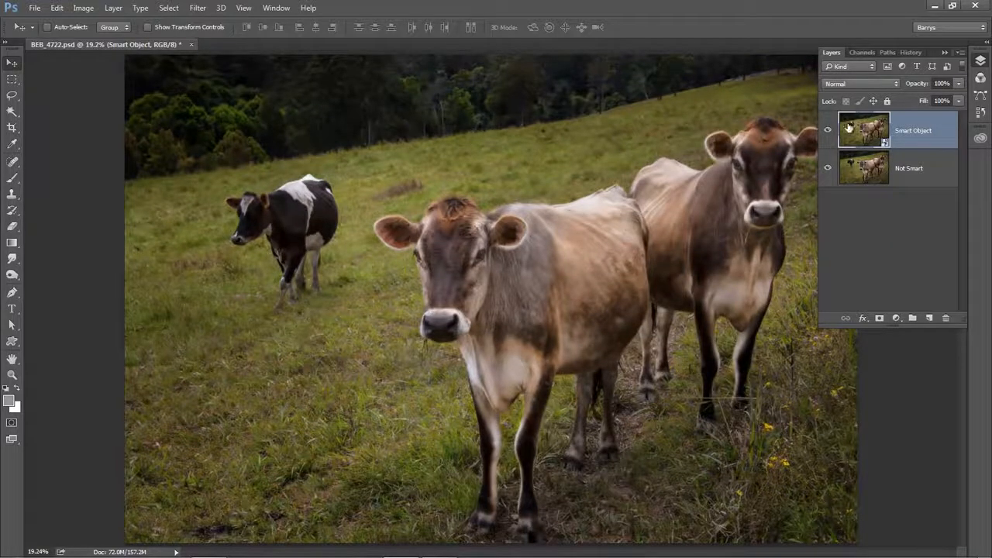
click(919, 380)
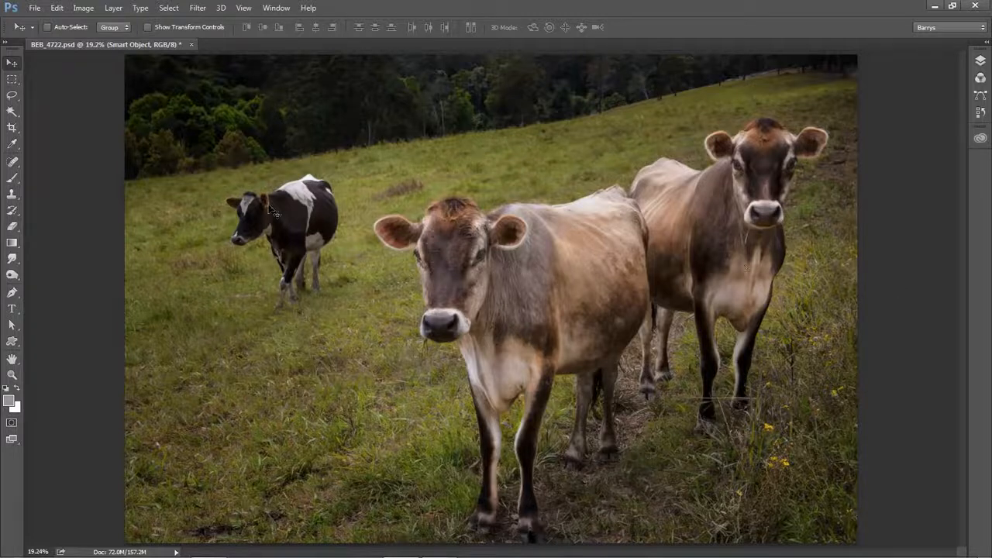
Step: Check which image adjustments are available for the smart object and choose the Spot Healing Brush Tool
click(83, 8)
mouse_move(95, 40)
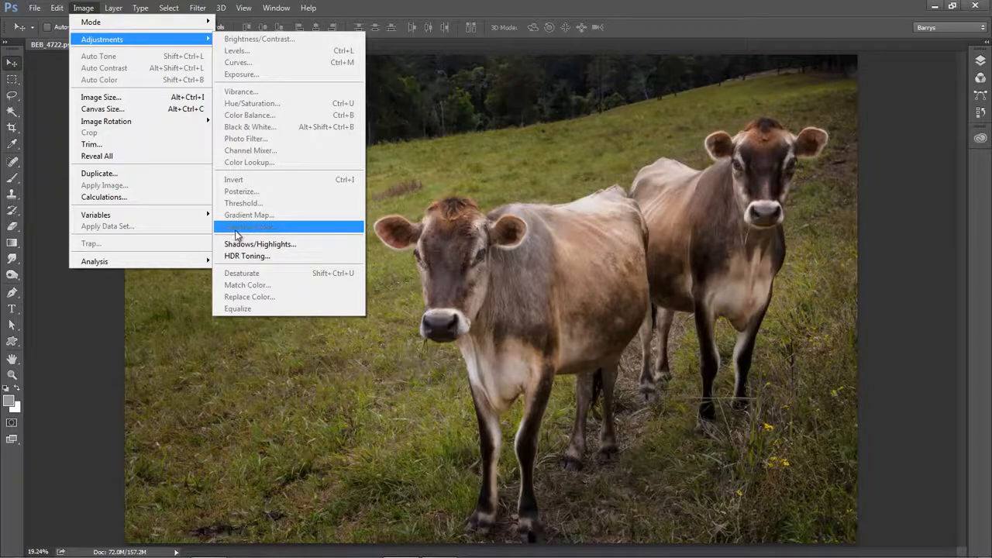
click(13, 169)
right_click(12, 169)
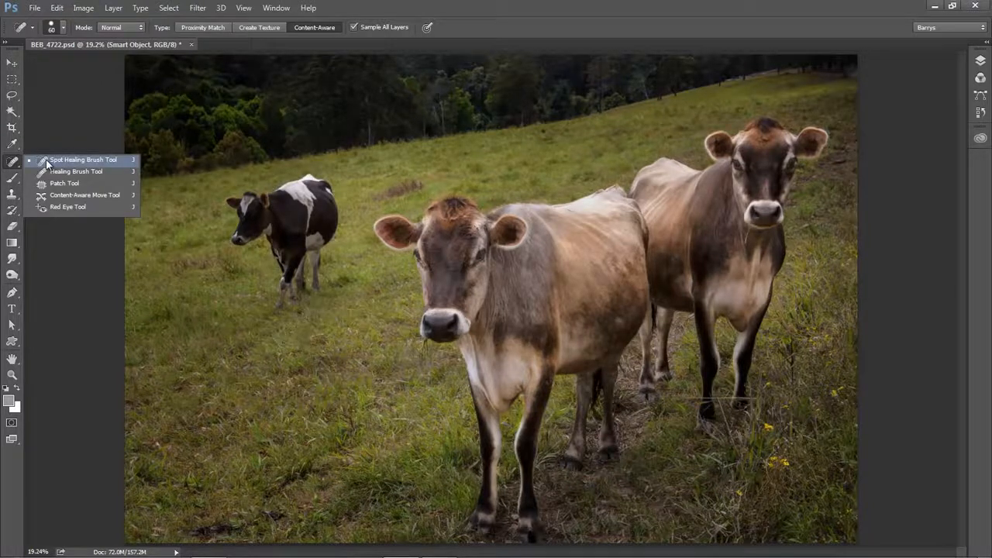
click(47, 163)
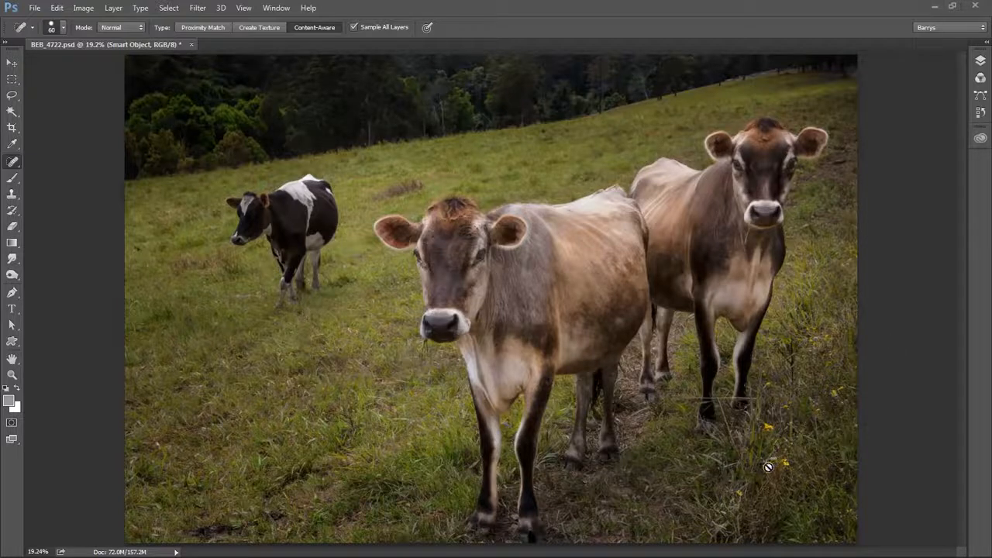
Step: Try spot healing a yellow flower on a new blank layer above the Smart Object layer, and delete that layer
click(980, 62)
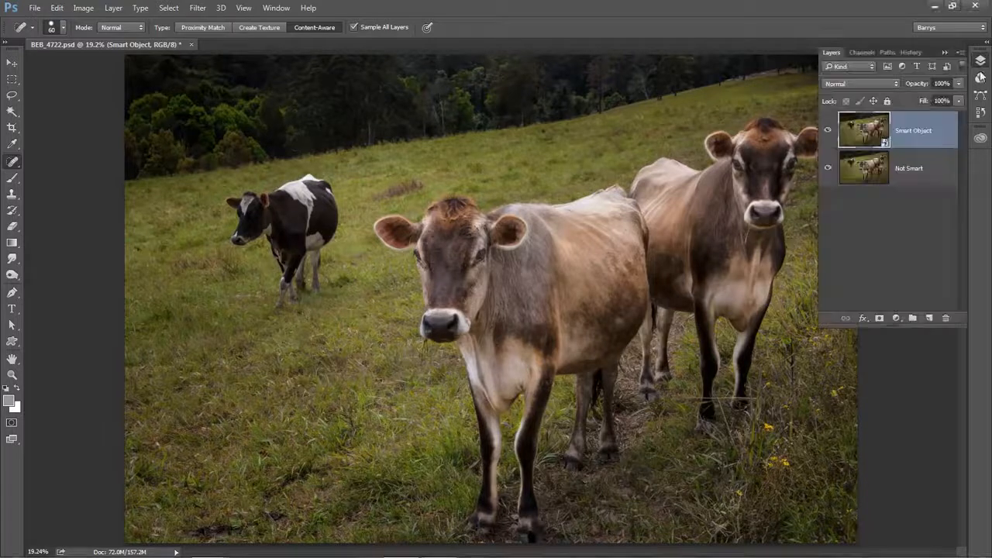
click(930, 318)
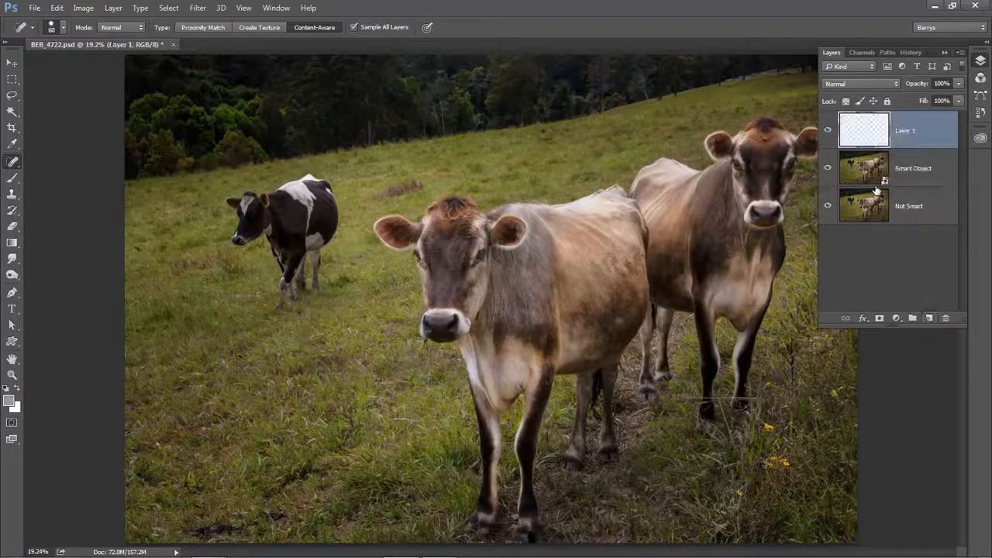
click(586, 29)
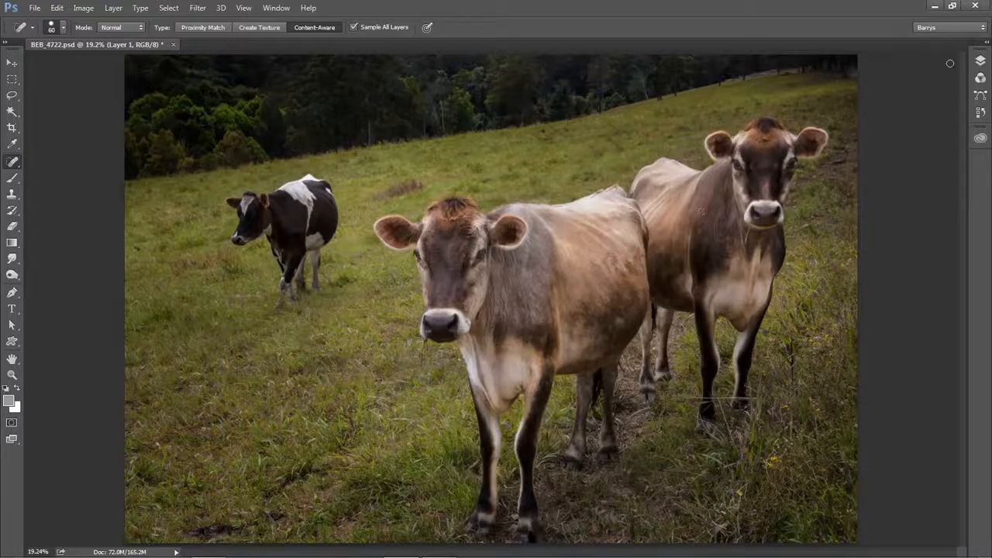
click(981, 61)
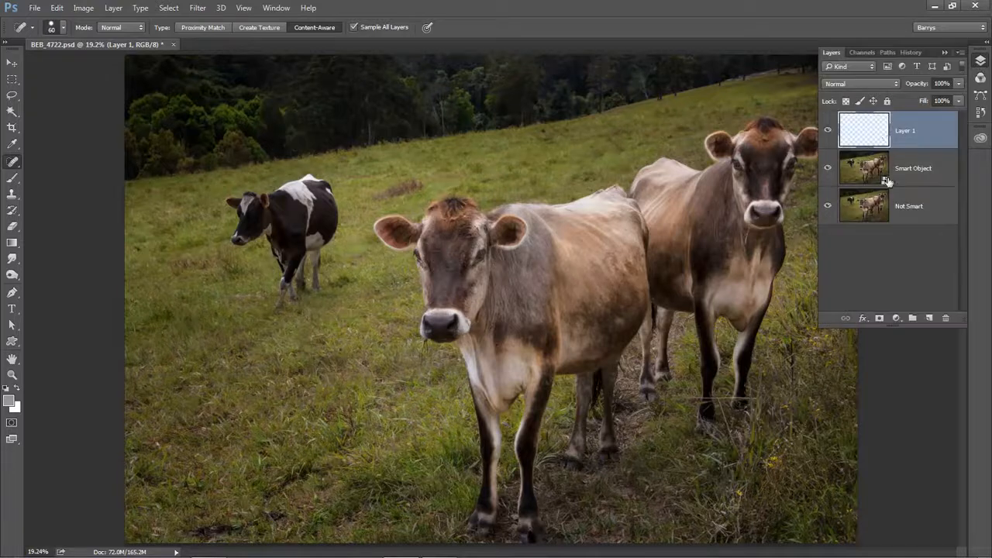
drag(864, 130, 945, 318)
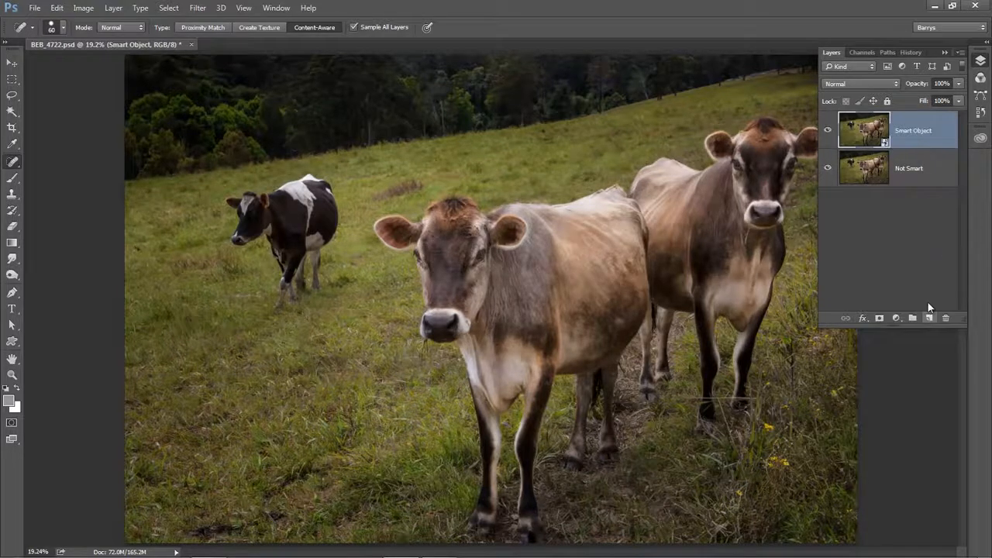
Step: Delete the Not Smart layer and rasterize the remaining Smart Object layer
drag(864, 168, 946, 318)
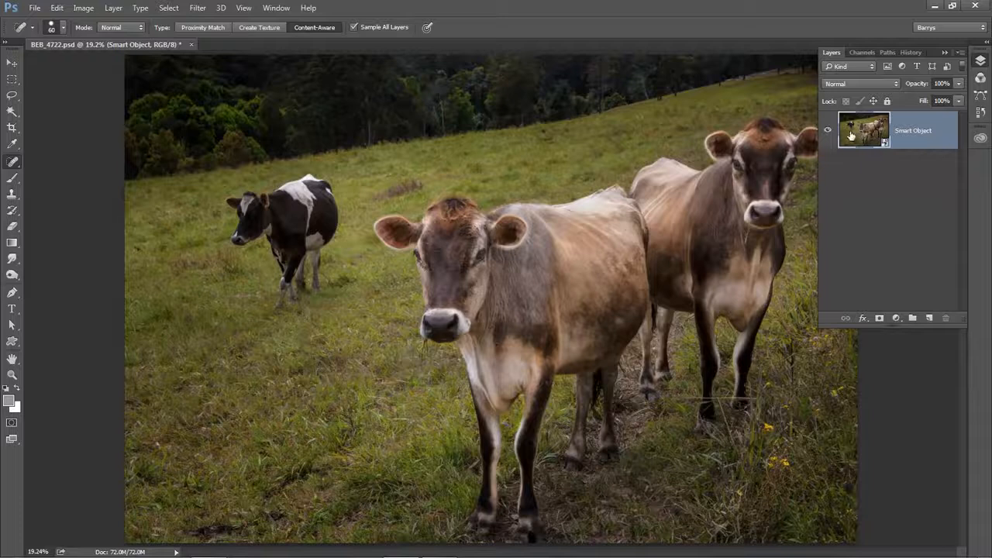
right_click(922, 130)
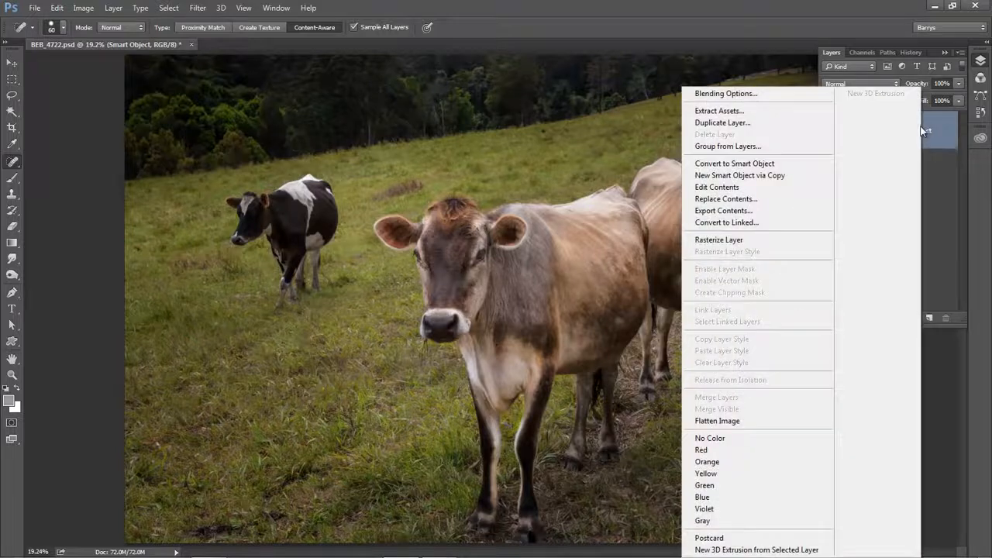
click(729, 243)
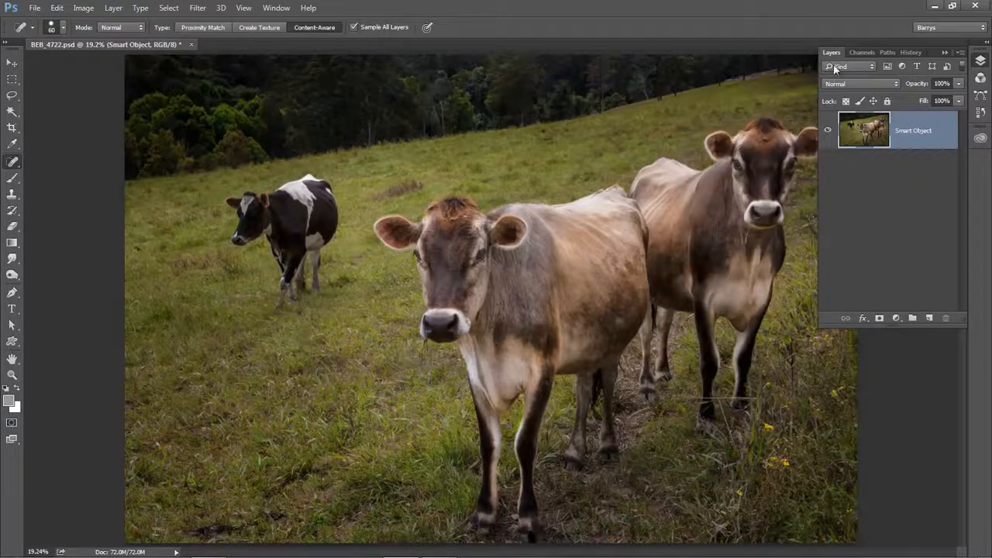
click(795, 30)
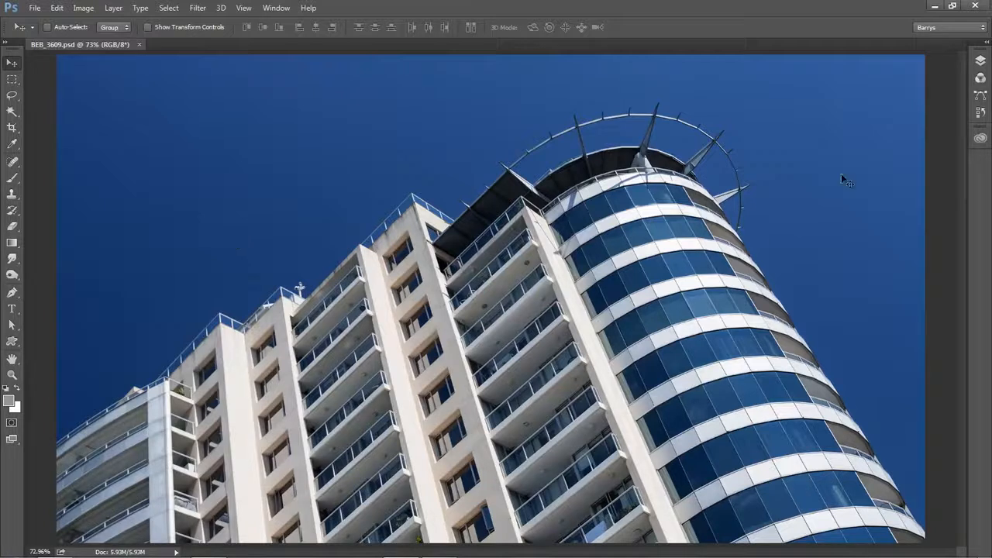
Step: Unlock the Background layer of the building photo and duplicate it
click(980, 61)
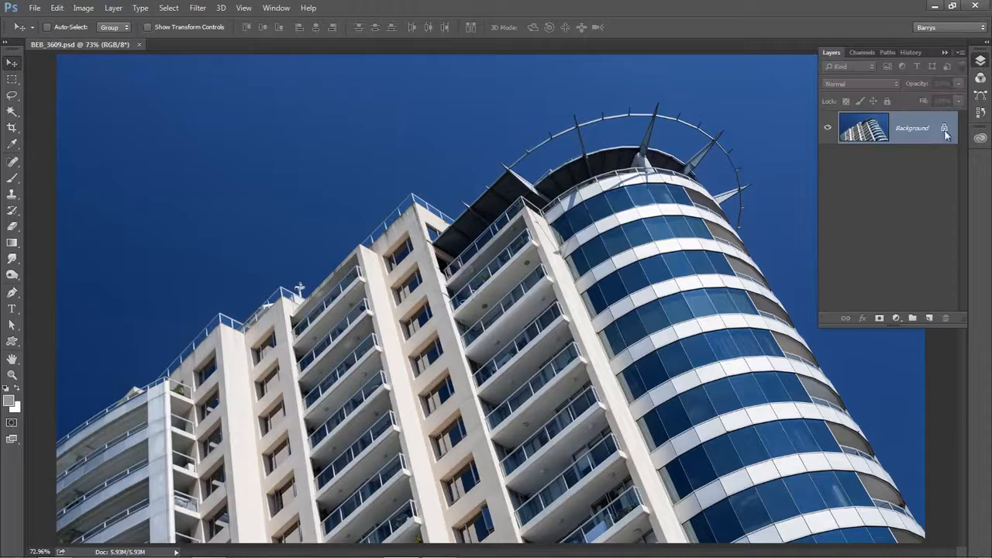
click(945, 128)
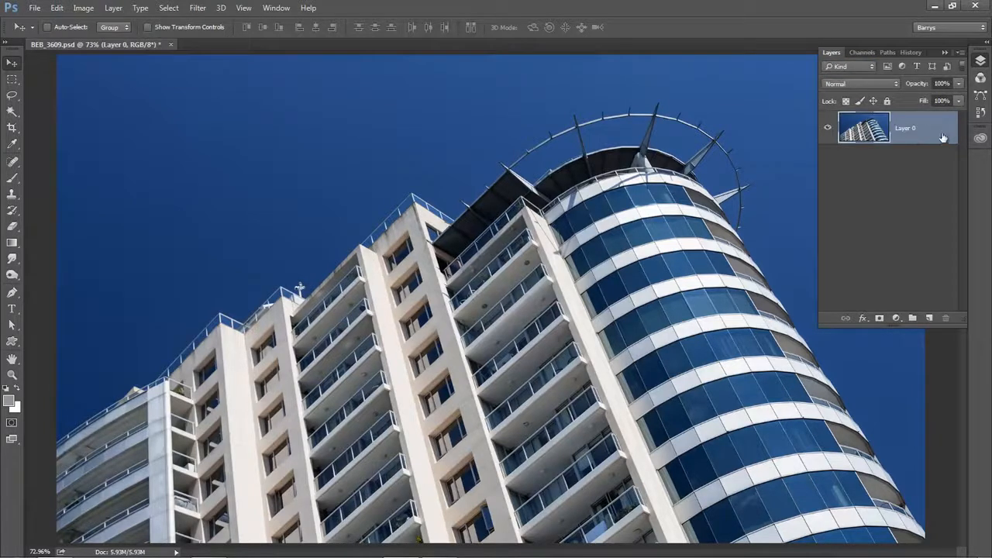
key(ctrl+j)
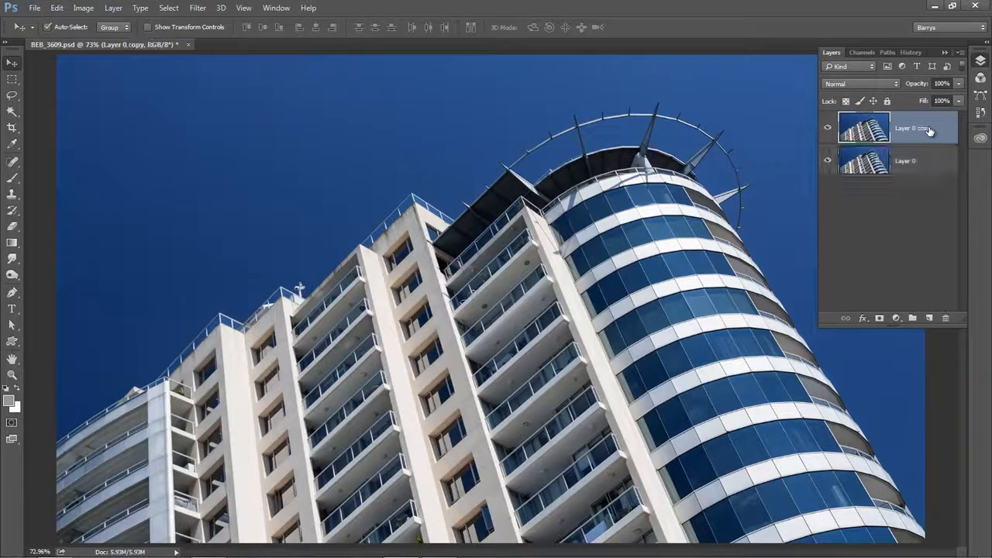
Step: Rename the original building layer as Not Smart and its copy as Smart Filters
double_click(904, 165)
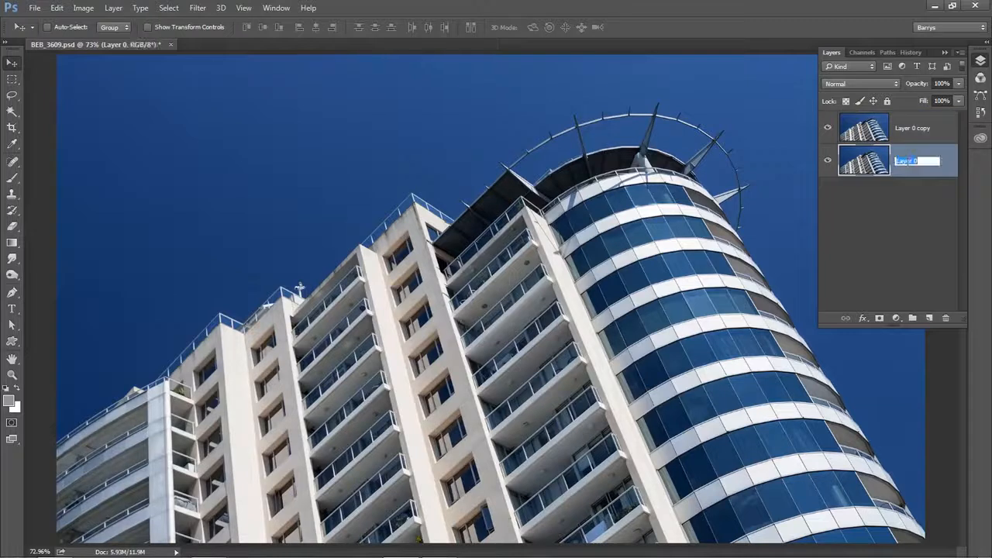
text(Not Smart)
double_click(913, 128)
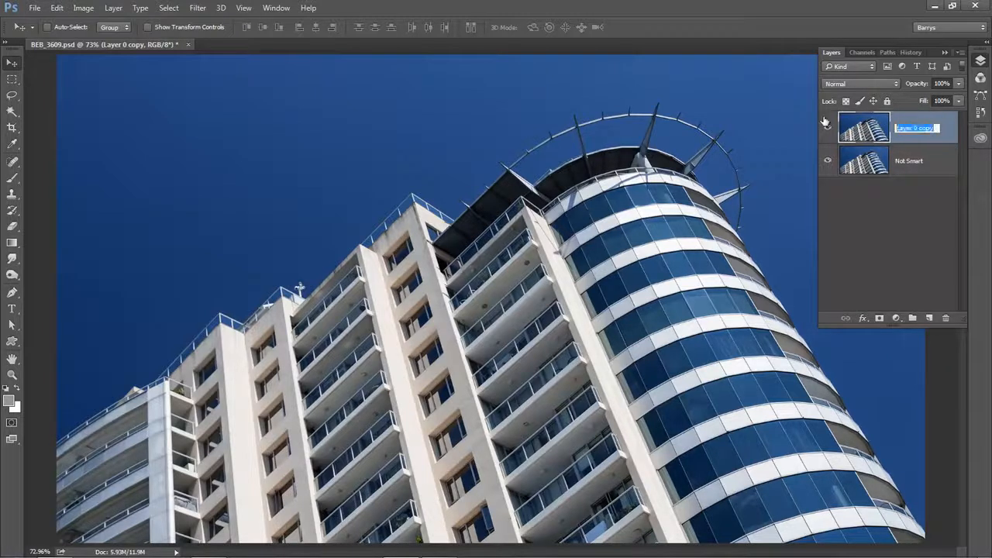
text(Smart Filters)
Step: Hide the Smart Filters layer and make the Not Smart layer active
click(934, 165)
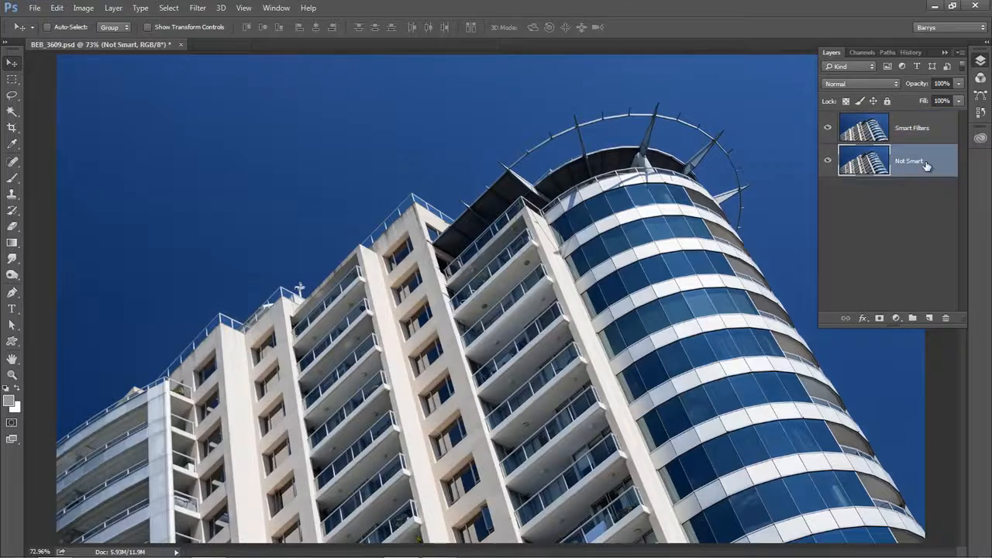
click(828, 128)
key(F7)
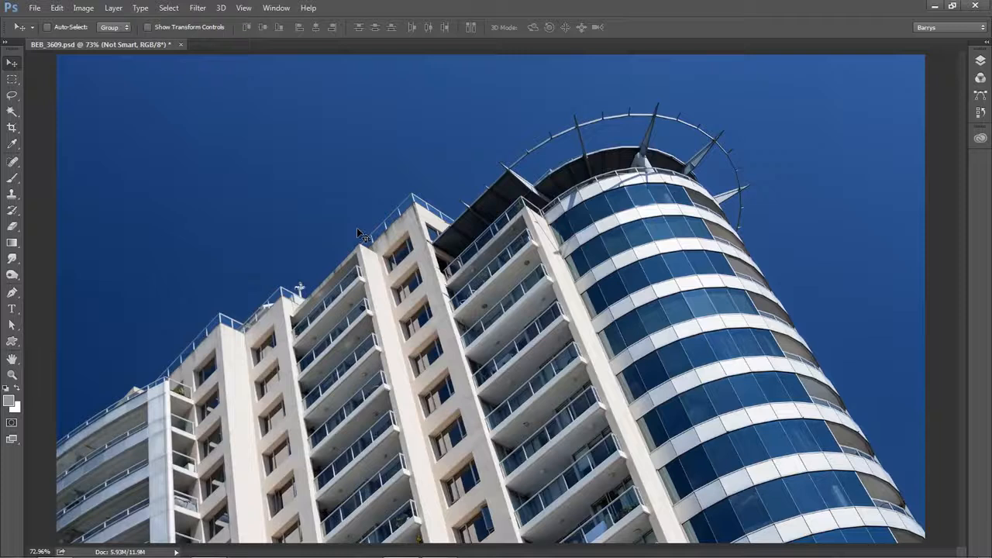
Step: Apply the Artistic filter Rough Pastels to the Not Smart layer with its current settings
click(197, 7)
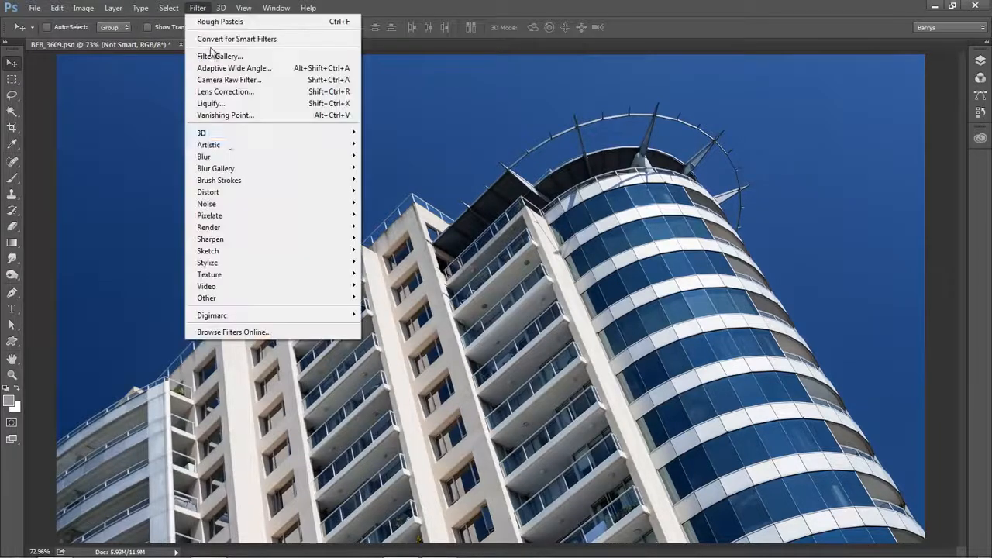
mouse_move(221, 146)
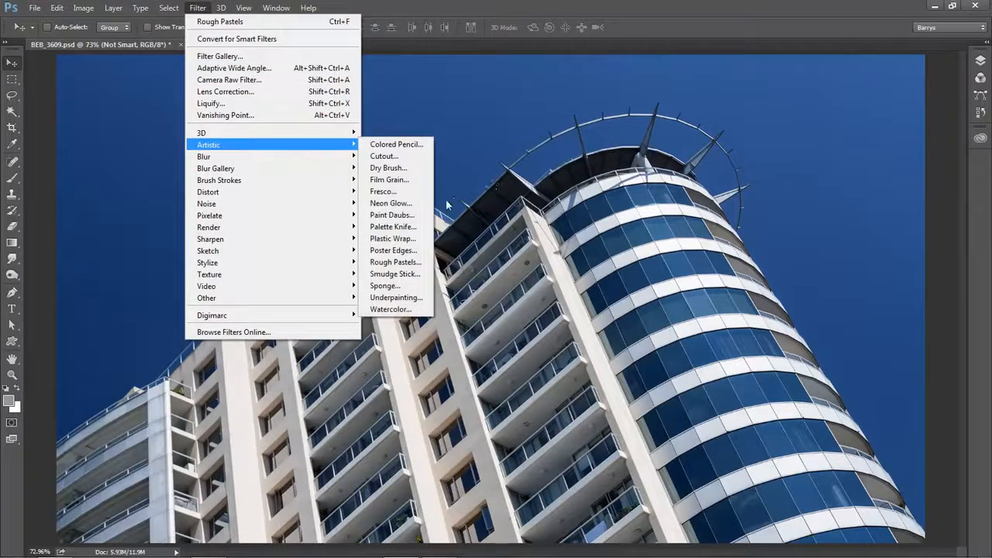
click(407, 263)
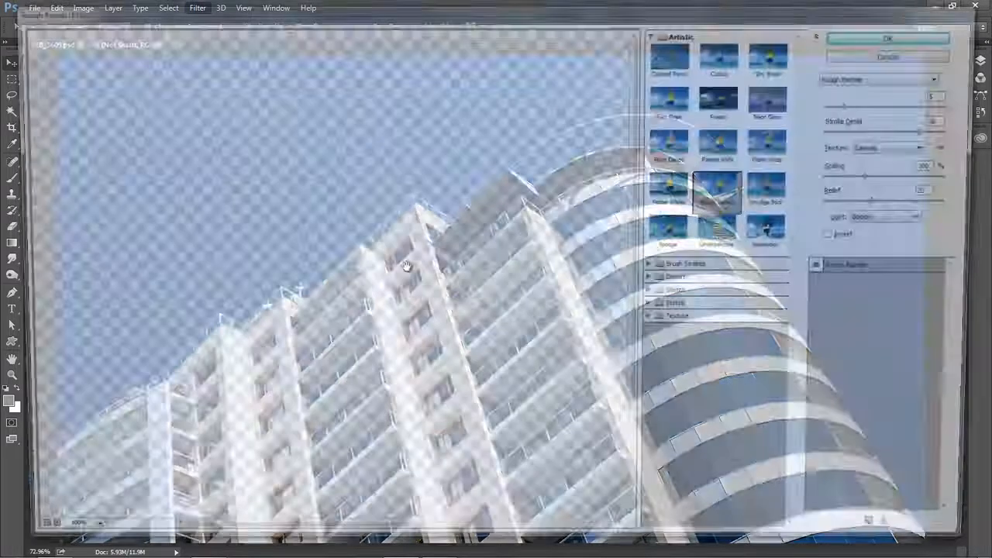
drag(570, 302, 194, 271)
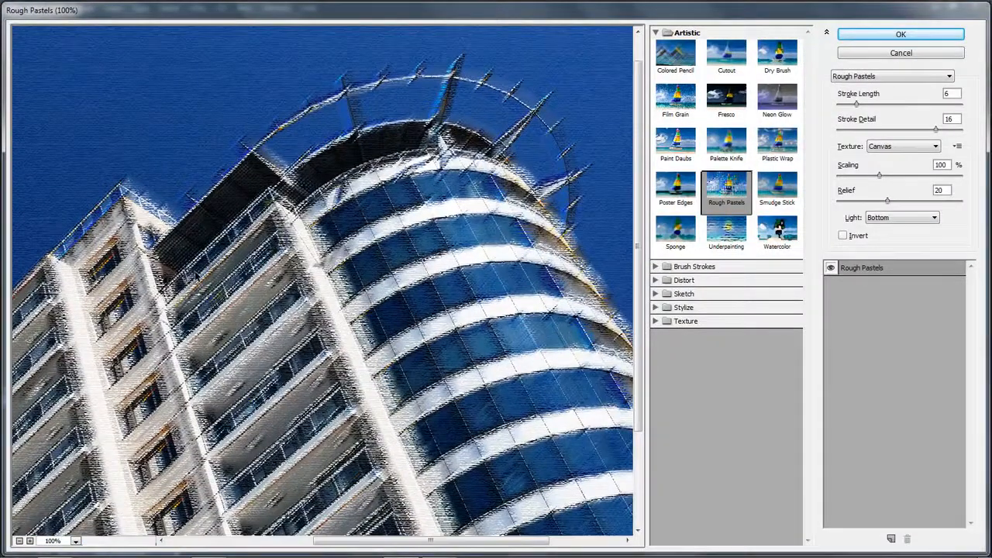
click(901, 34)
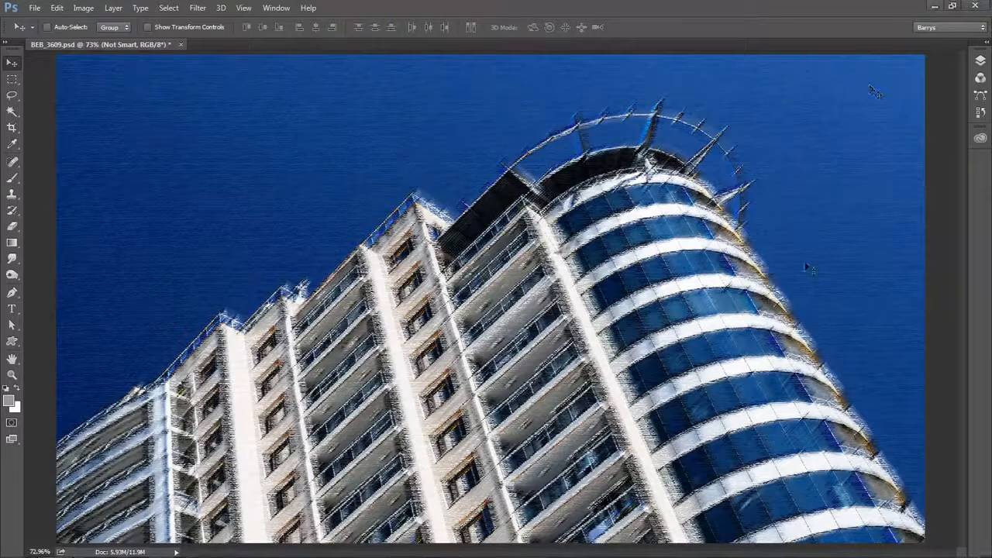
Step: Check the Not Smart layer, the history states and the fade option for ways to adjust the applied Rough Pastels filter
click(980, 63)
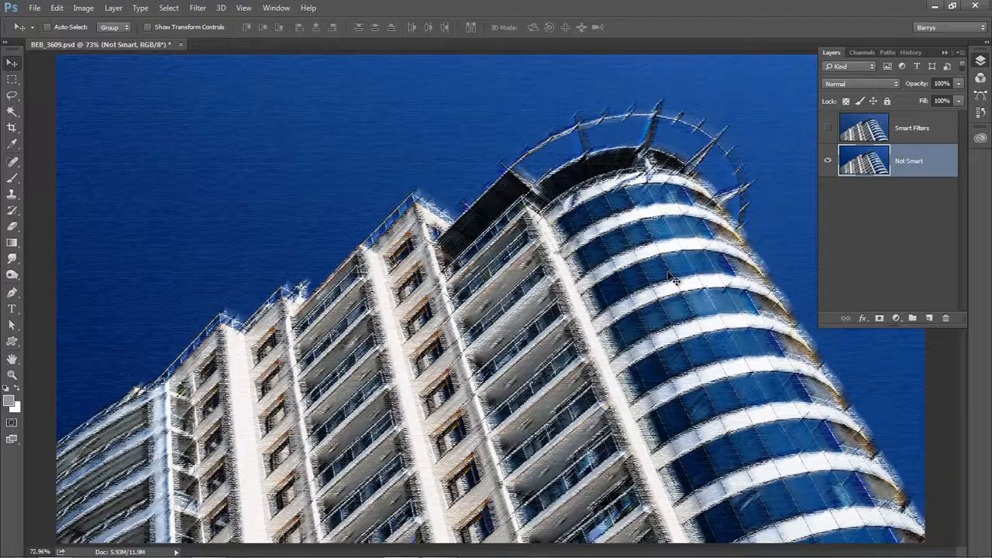
click(980, 113)
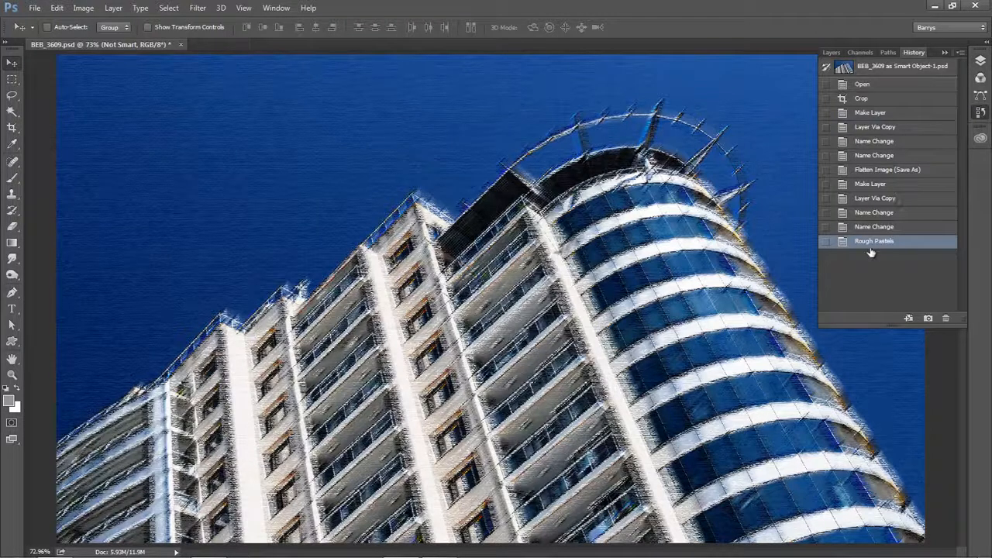
click(871, 26)
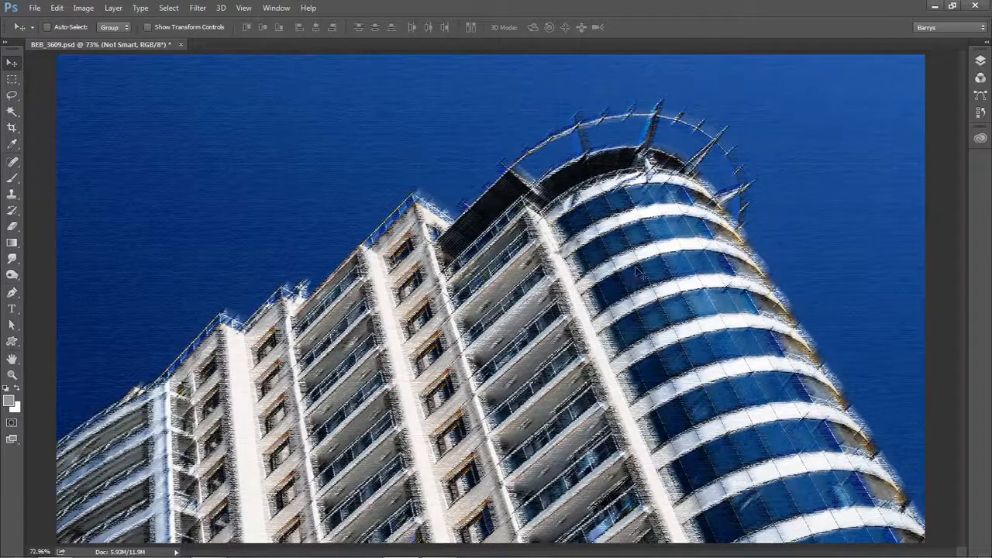
click(57, 8)
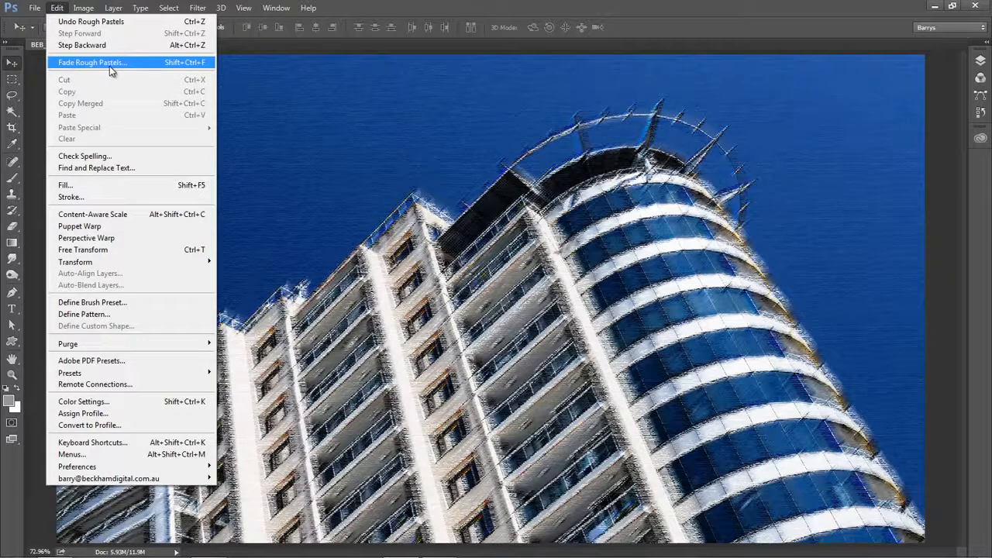
click(696, 32)
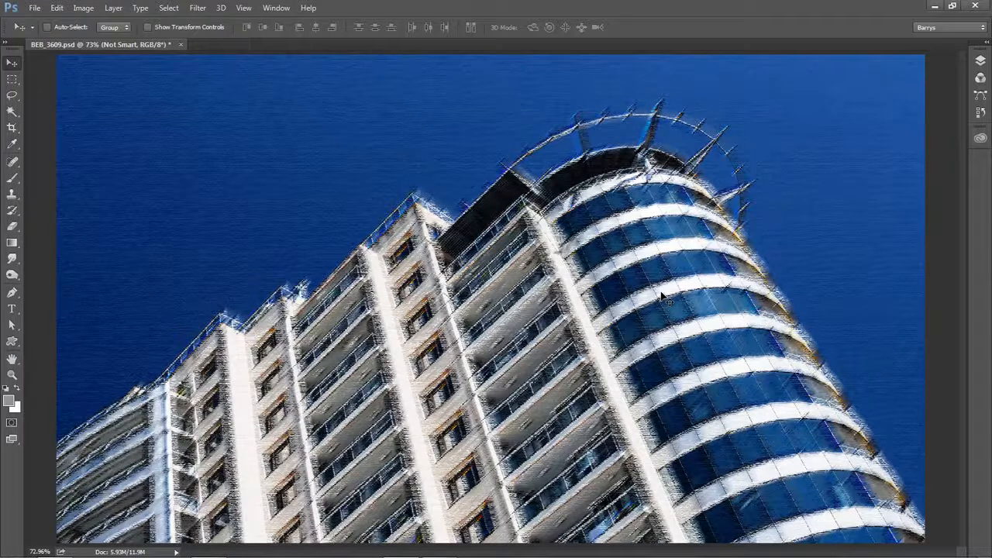
Step: Make the Smart Filters layer active and visible, and convert it for smart filters
click(980, 61)
click(920, 134)
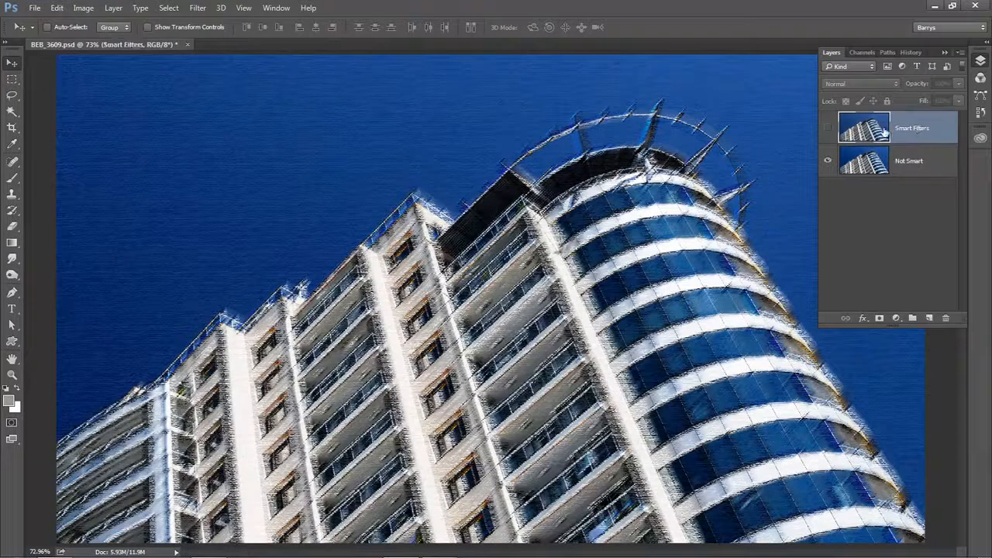
click(828, 130)
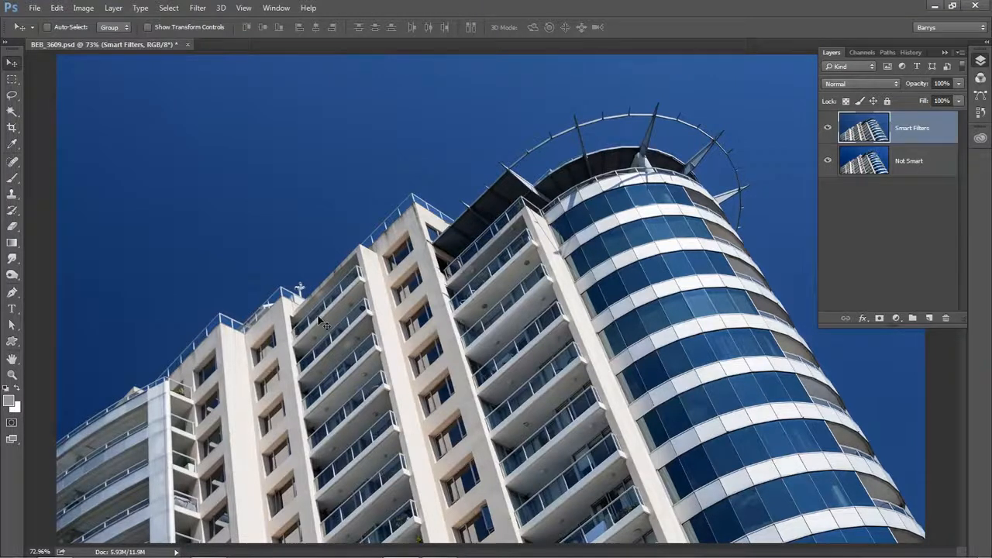
click(198, 9)
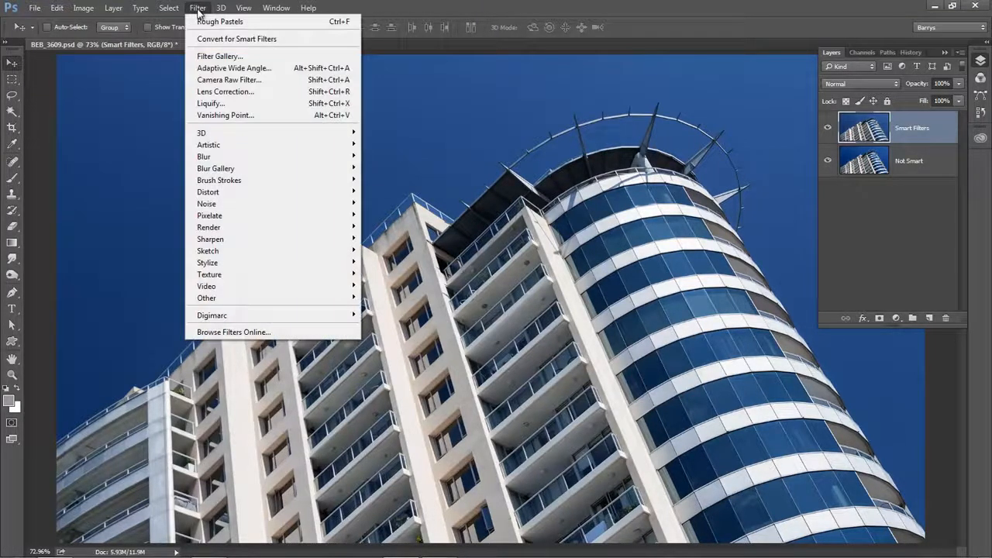
click(222, 41)
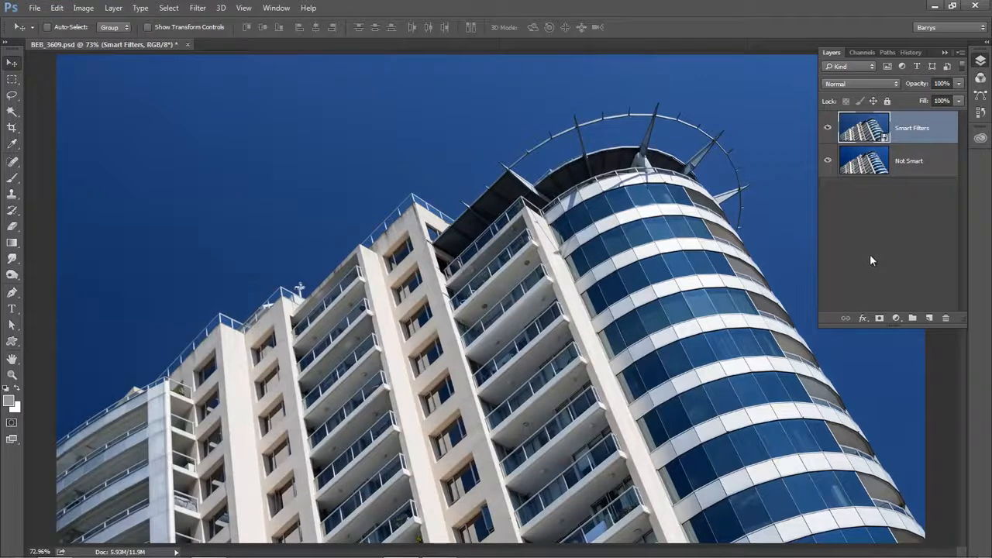
key(F7)
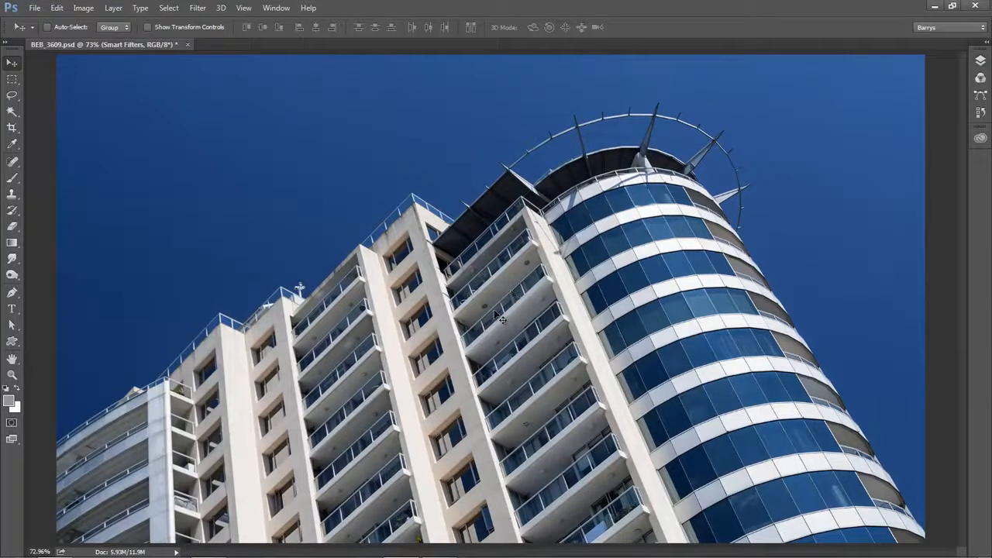
Step: Reapply the last-used Rough Pastels filter to the Smart Filters layer with its current settings and display its layer entry
click(198, 9)
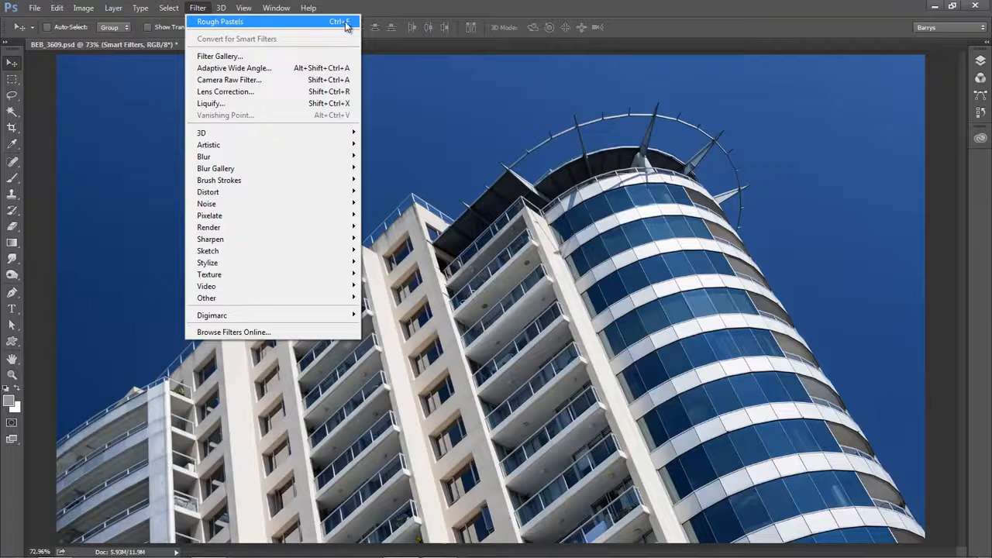
click(220, 23)
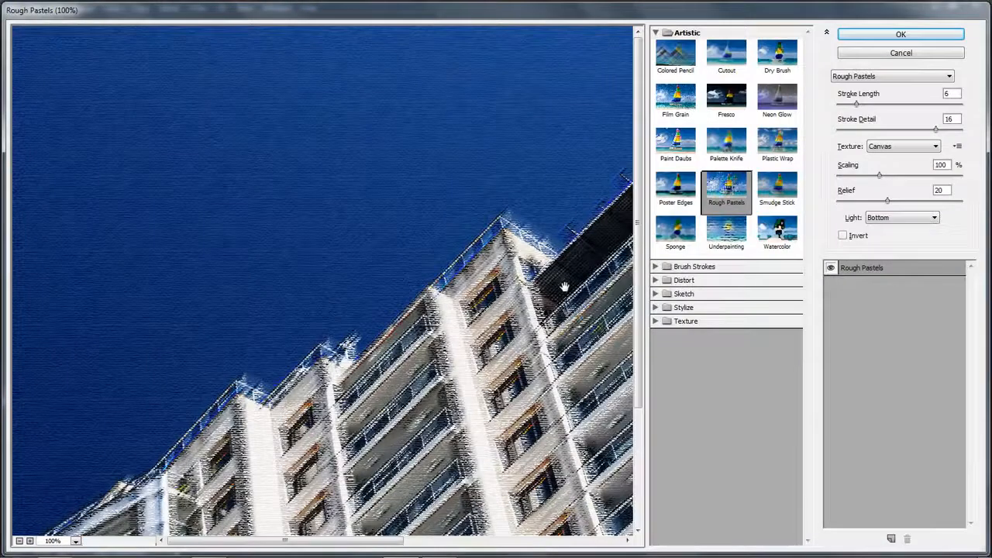
click(902, 34)
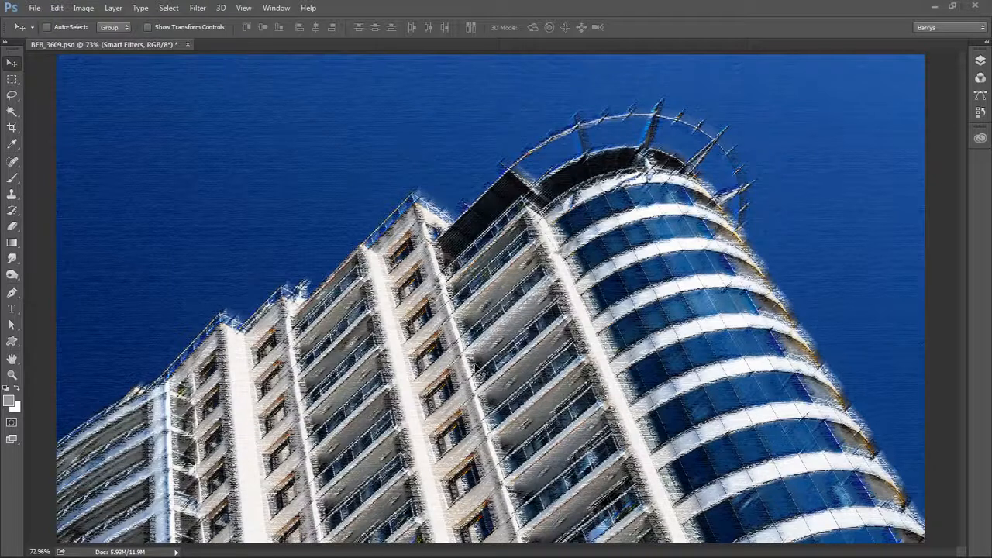
click(982, 62)
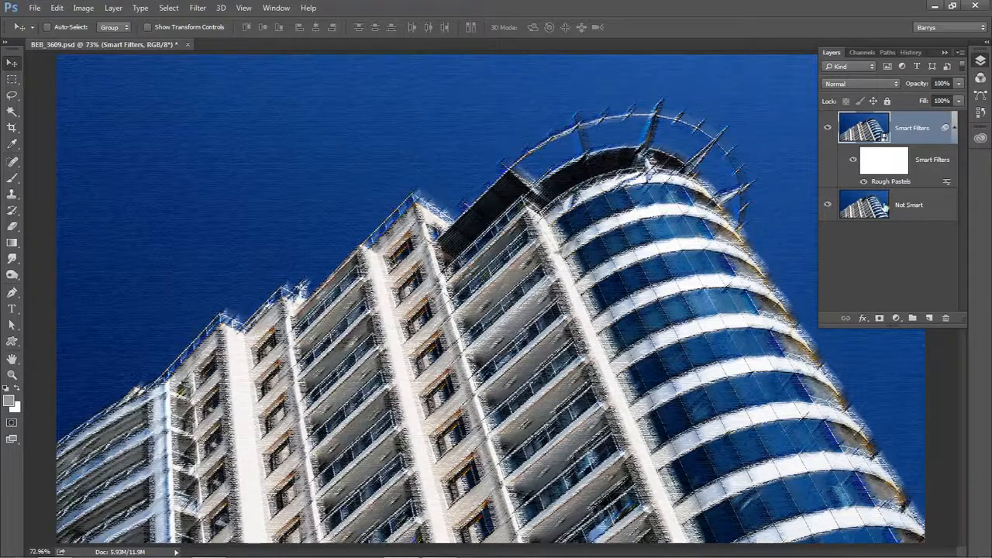
Step: Paint black on the smart filter mask with the Brush at 100% flow, masking Rough Pastels around the tower's roof ring and roof edge
click(882, 163)
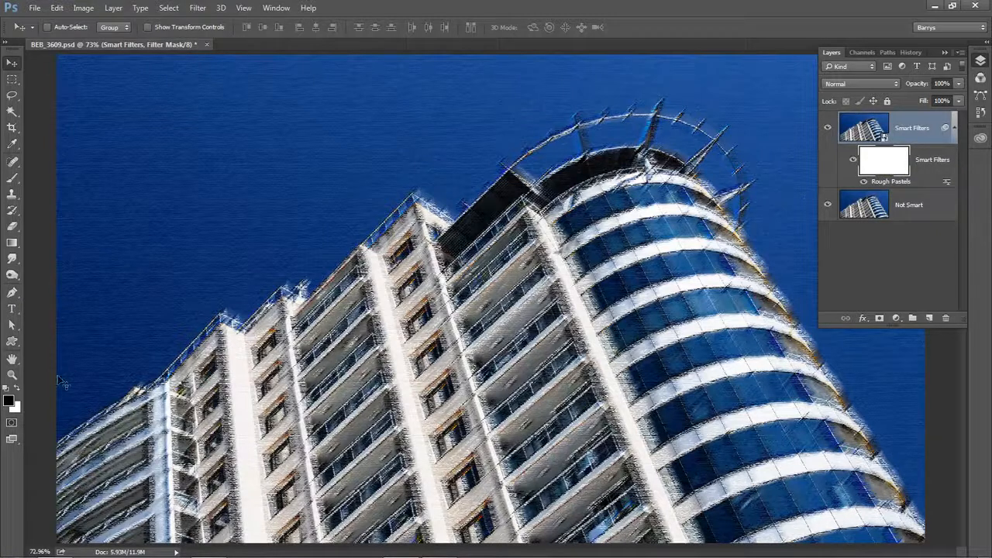
click(13, 180)
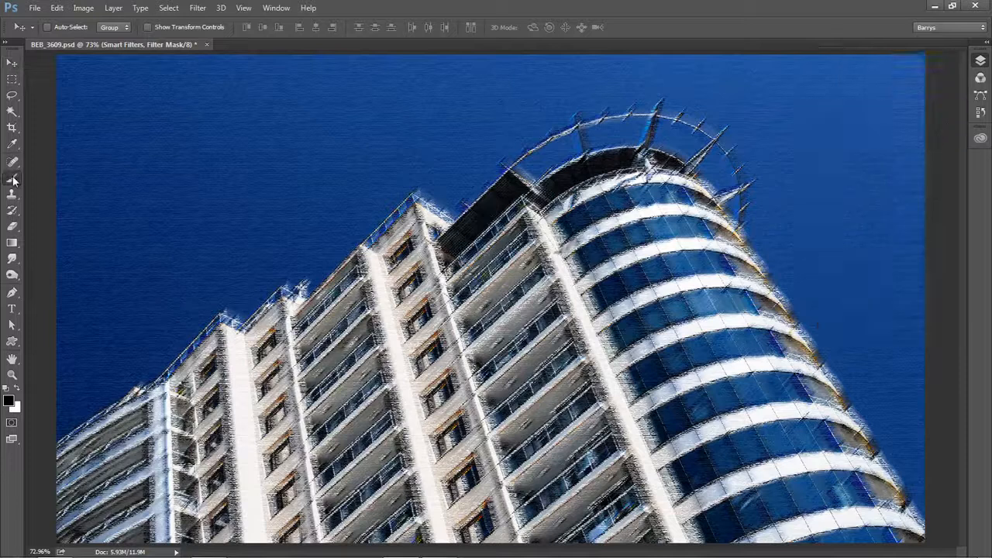
right_click(13, 180)
click(50, 178)
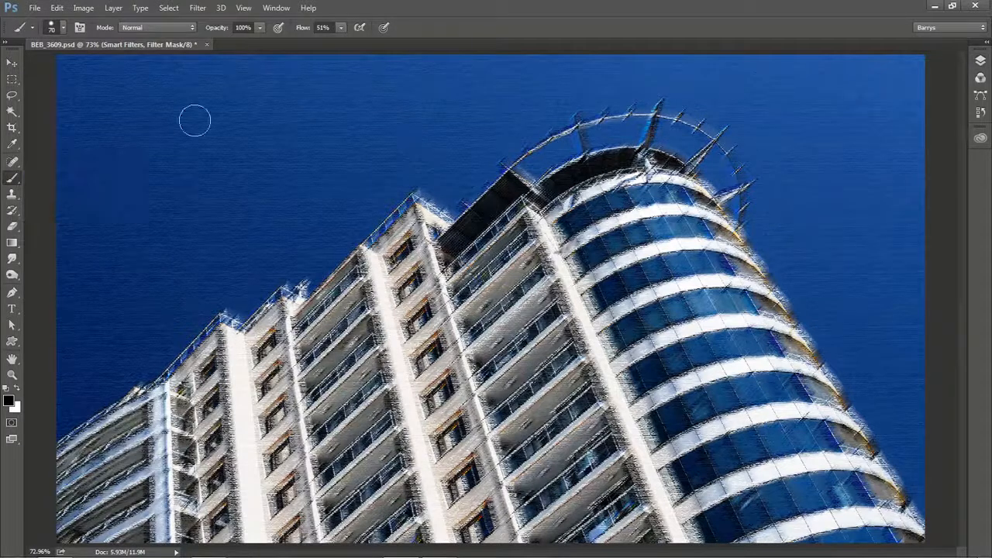
click(342, 28)
drag(340, 44, 384, 45)
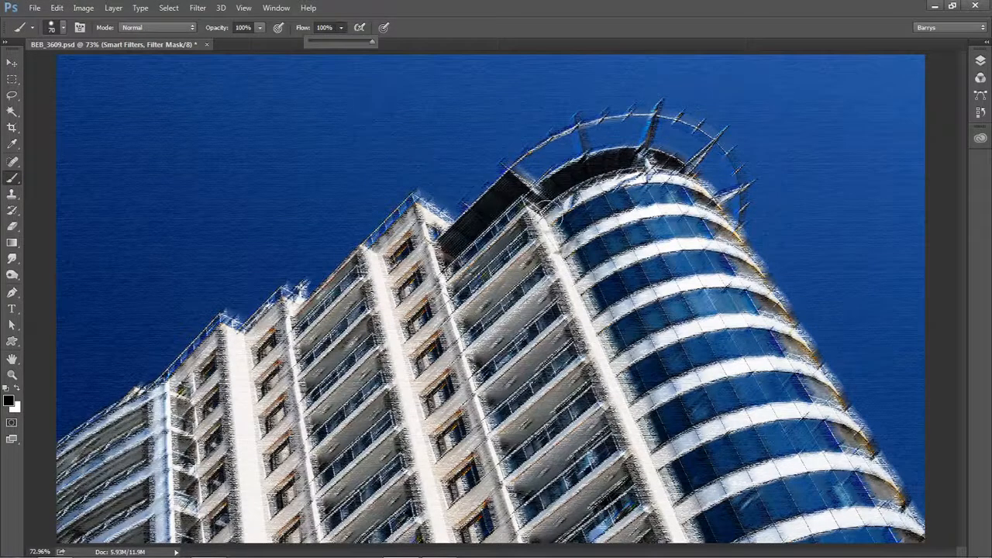
mouse_move(482, 182)
mouse_down()
mouse_move(517, 152)
mouse_move(573, 128)
mouse_move(658, 121)
mouse_move(700, 130)
mouse_move(739, 156)
mouse_move(753, 186)
mouse_move(749, 213)
mouse_move(725, 142)
mouse_move(635, 103)
mouse_move(538, 132)
mouse_move(653, 110)
mouse_move(475, 181)
mouse_move(445, 218)
mouse_move(588, 129)
mouse_move(685, 125)
mouse_move(745, 203)
mouse_move(726, 169)
mouse_move(523, 137)
mouse_move(628, 143)
mouse_move(695, 162)
mouse_move(526, 162)
mouse_move(609, 165)
mouse_move(726, 194)
mouse_move(512, 191)
mouse_up()
mouse_move(431, 296)
mouse_down()
mouse_move(439, 289)
mouse_move(426, 311)
mouse_up()
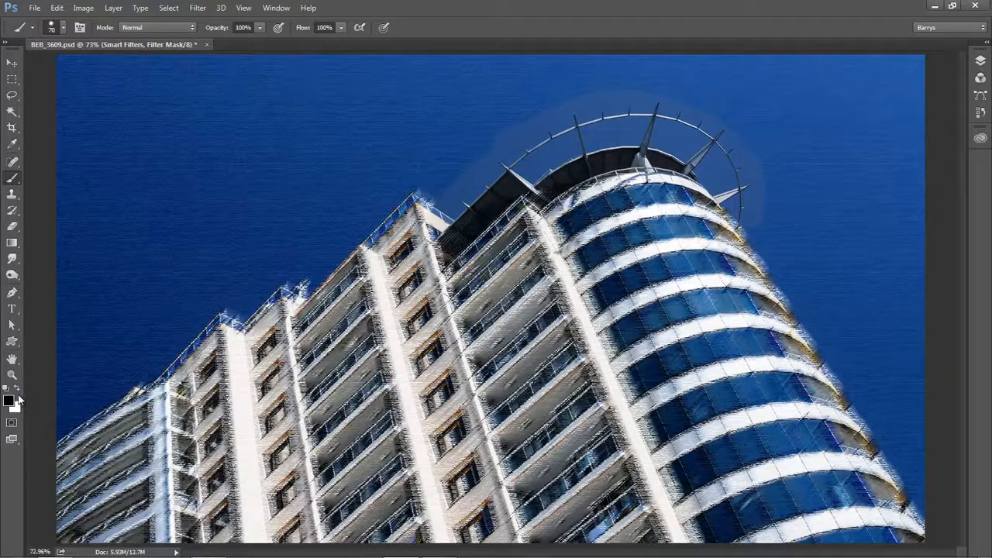
Step: Swap the foreground colour to white and paint the filter effect back over the masked roof area
click(17, 389)
mouse_move(426, 219)
mouse_down()
mouse_move(559, 111)
mouse_move(658, 106)
mouse_move(760, 190)
mouse_move(709, 140)
mouse_move(558, 116)
mouse_move(438, 217)
mouse_up()
mouse_move(666, 151)
mouse_down()
mouse_move(589, 166)
mouse_move(690, 177)
mouse_move(754, 223)
mouse_up()
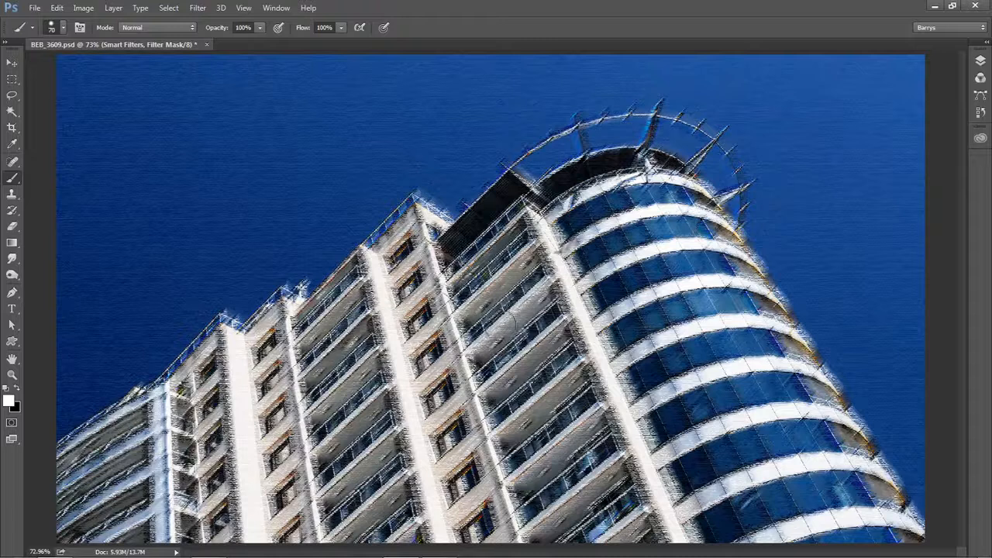
Step: Toggle the Rough Pastels smart filter's visibility off and on to compare the image with and without it
click(980, 61)
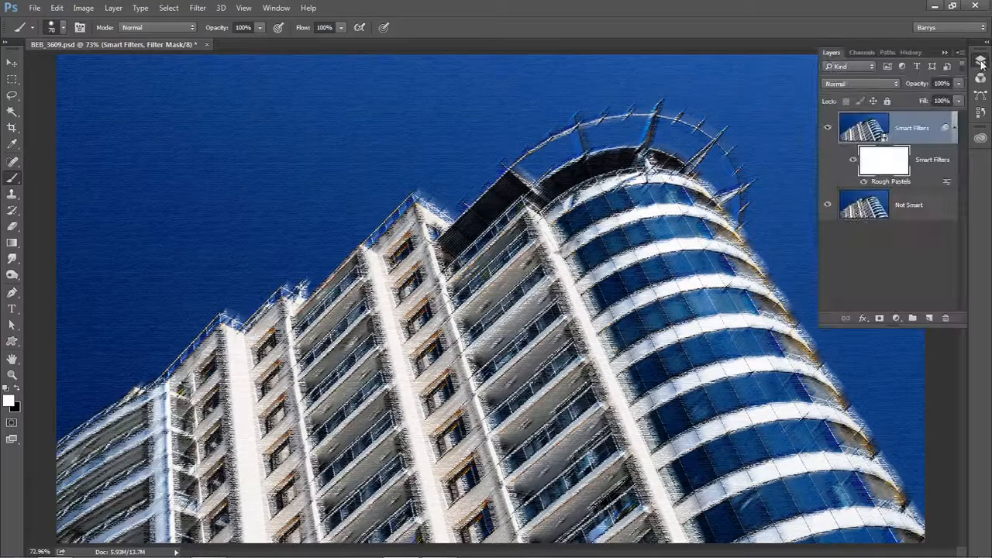
click(865, 182)
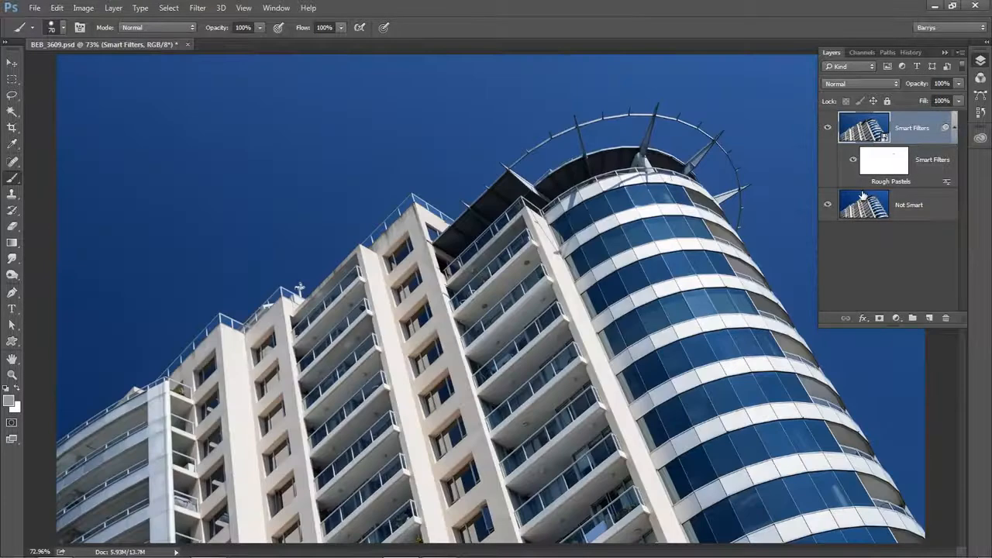
click(864, 182)
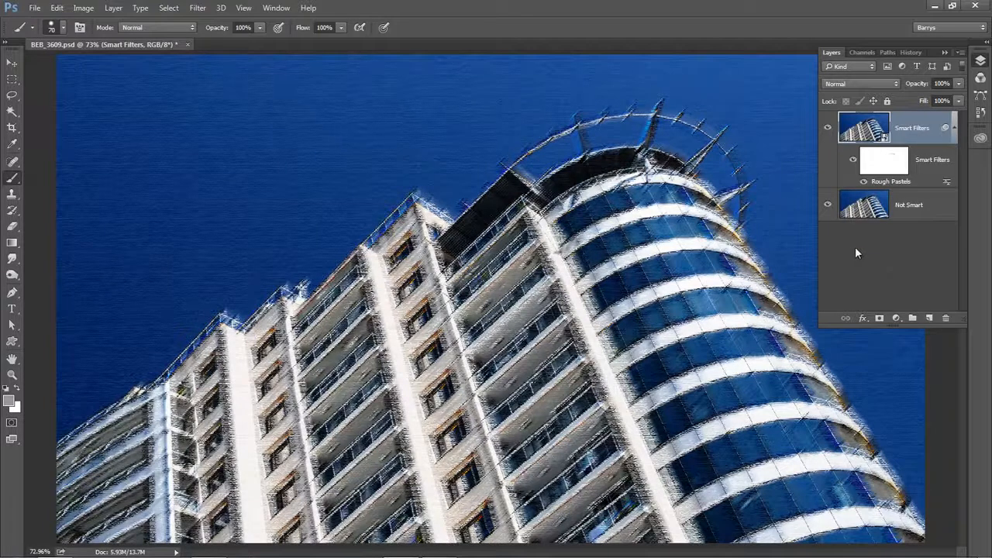
Step: Edit the Rough Pastels smart filter, setting Scaling to 200%, Light to Top Left and Stroke Length to 23
double_click(890, 183)
drag(564, 312, 309, 253)
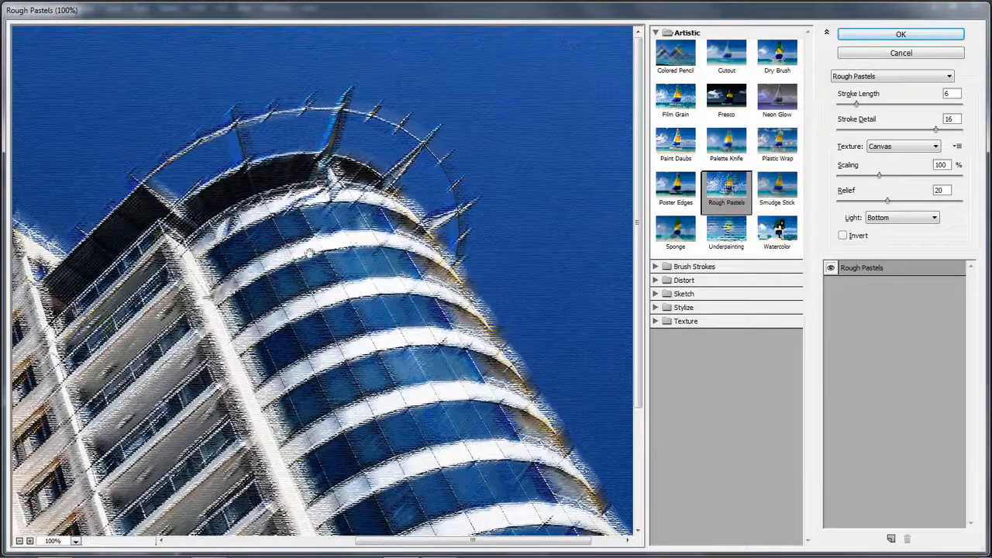
click(956, 177)
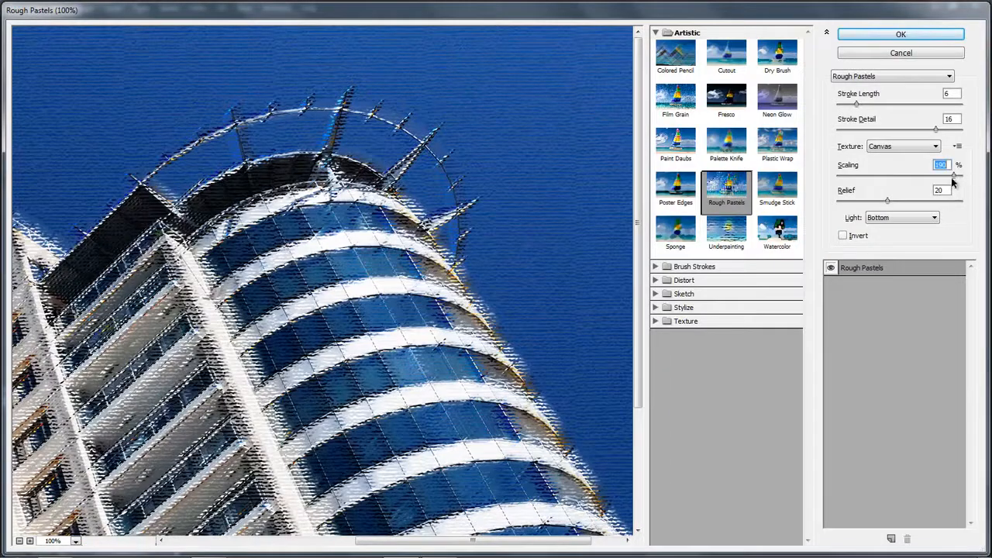
click(960, 177)
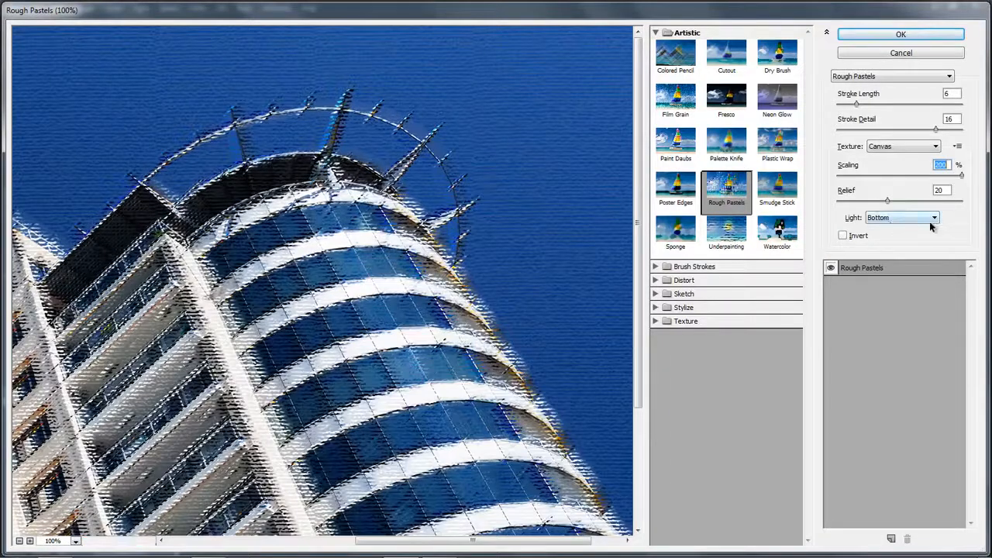
click(912, 220)
click(901, 256)
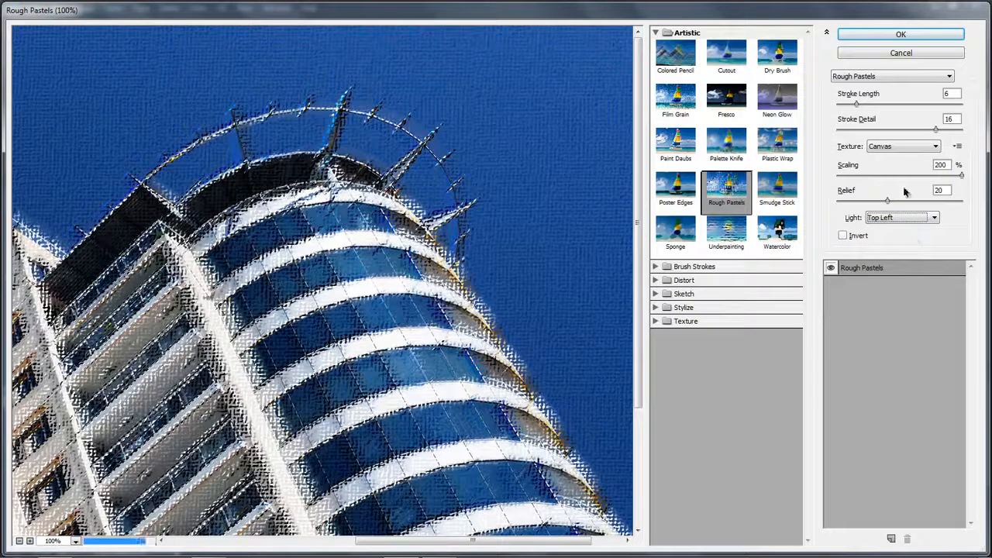
mouse_move(857, 103)
mouse_down()
mouse_move(909, 102)
mouse_move(912, 113)
mouse_up()
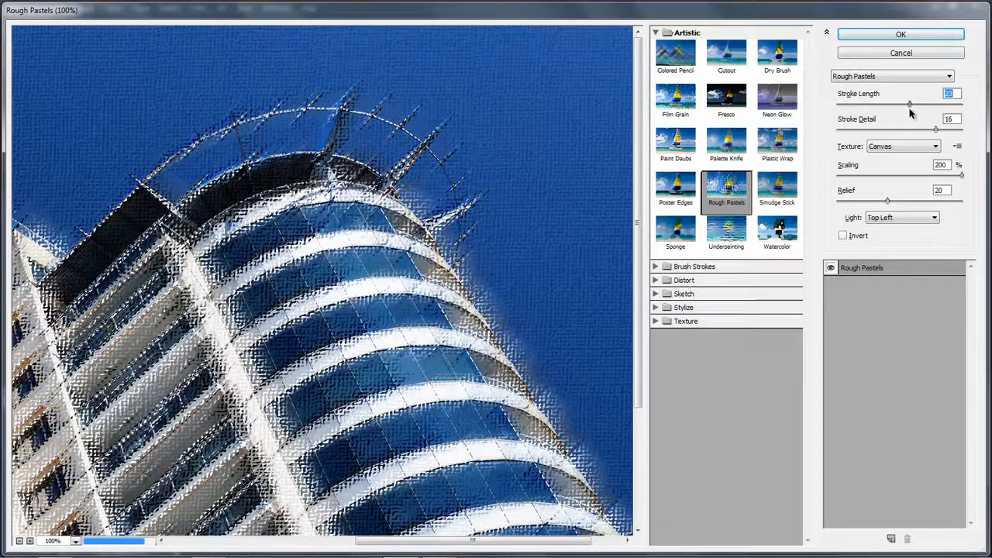
click(901, 34)
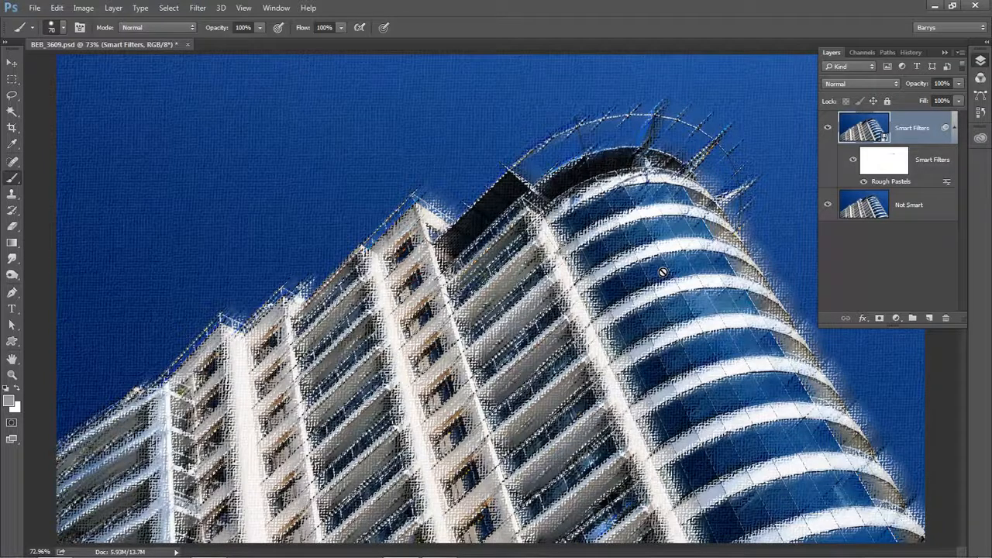
Step: Change the Rough Pastels smart filter's blending mode to Hard Light
click(883, 161)
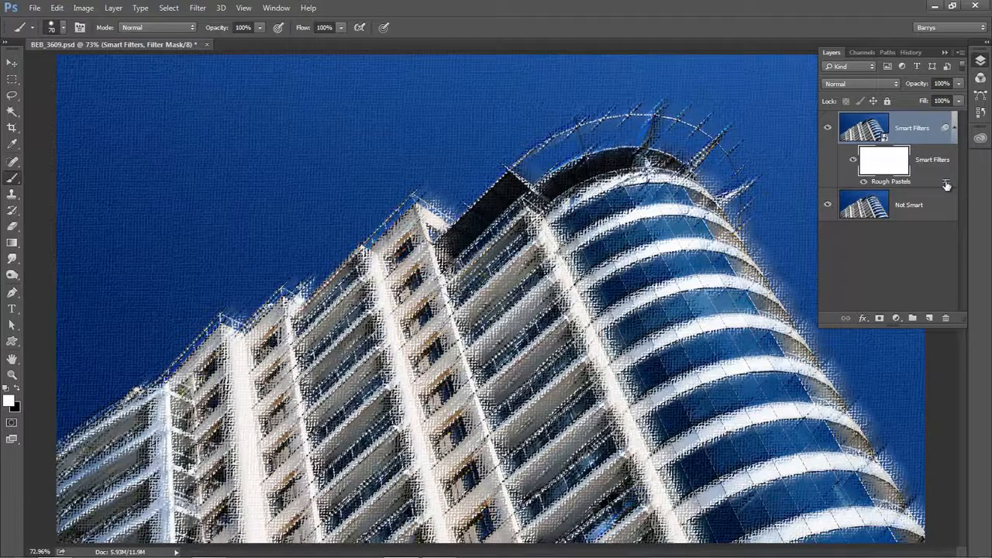
double_click(947, 185)
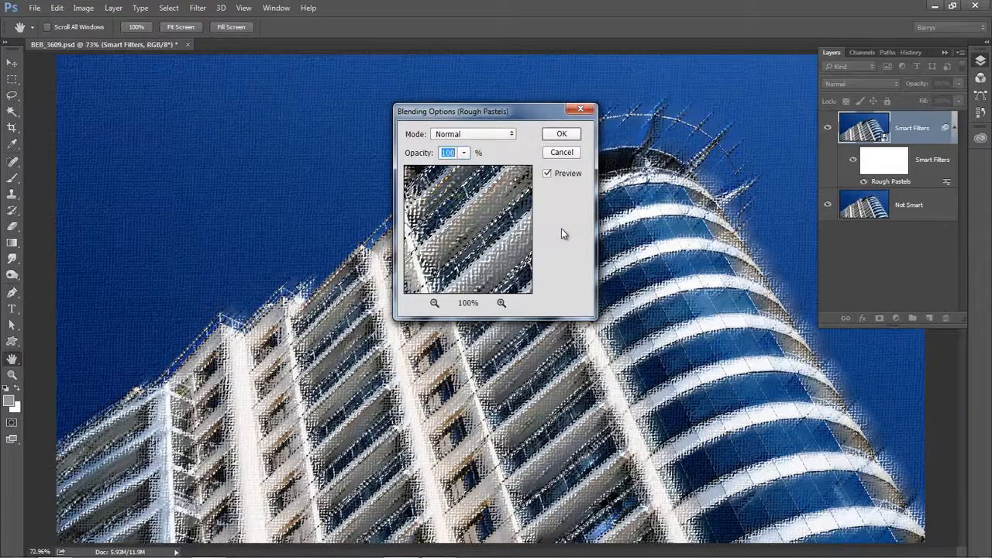
click(512, 137)
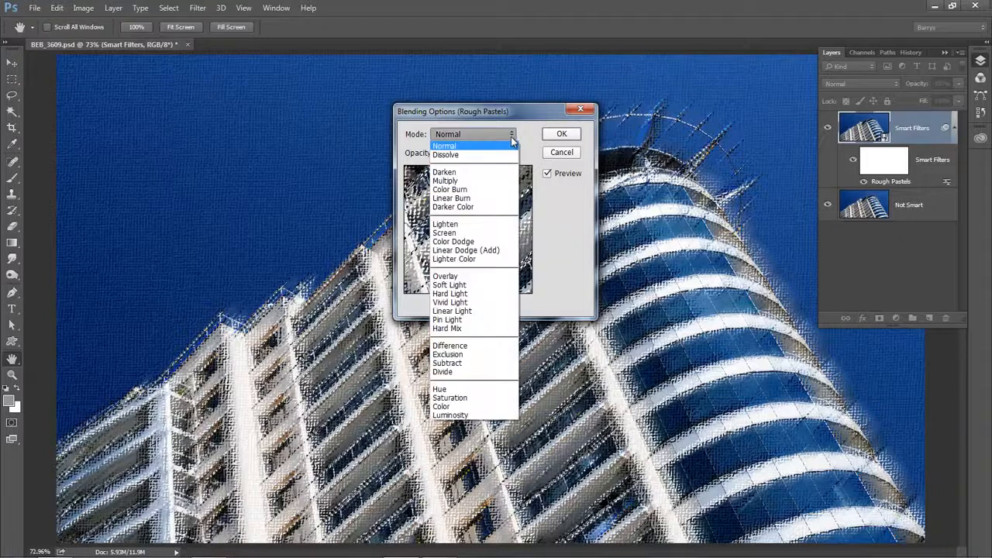
click(457, 295)
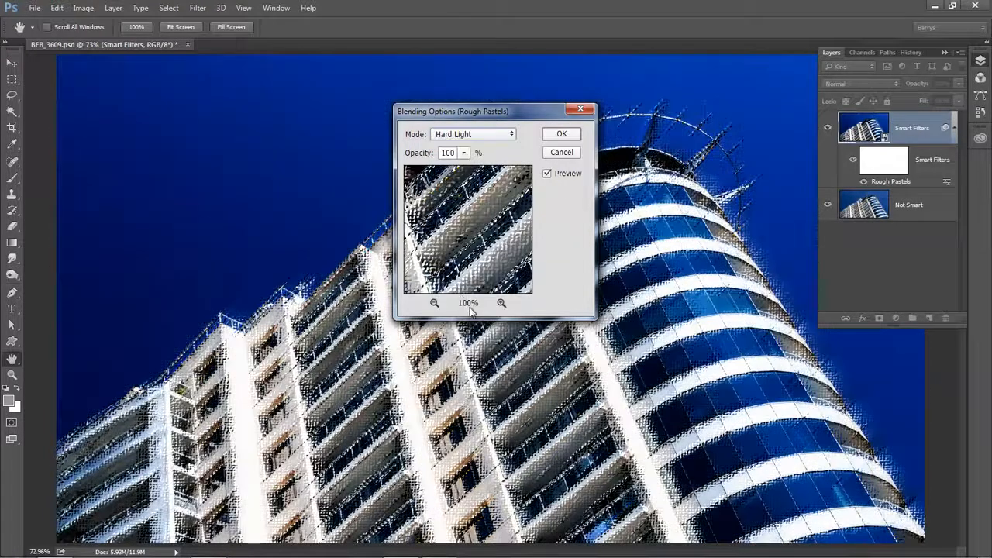
click(564, 135)
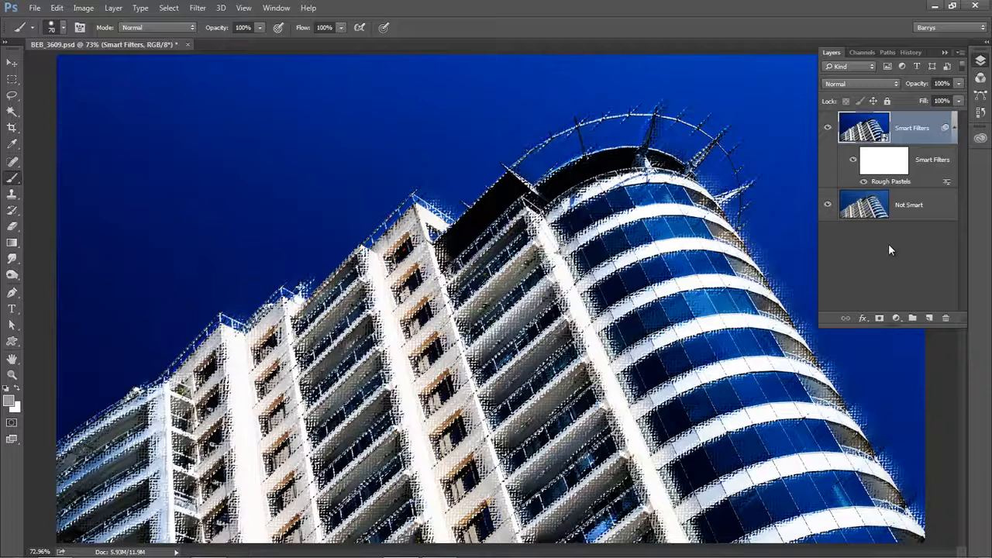
Step: Set the Rough Pastels smart filter's blending mode back to Normal
double_click(945, 185)
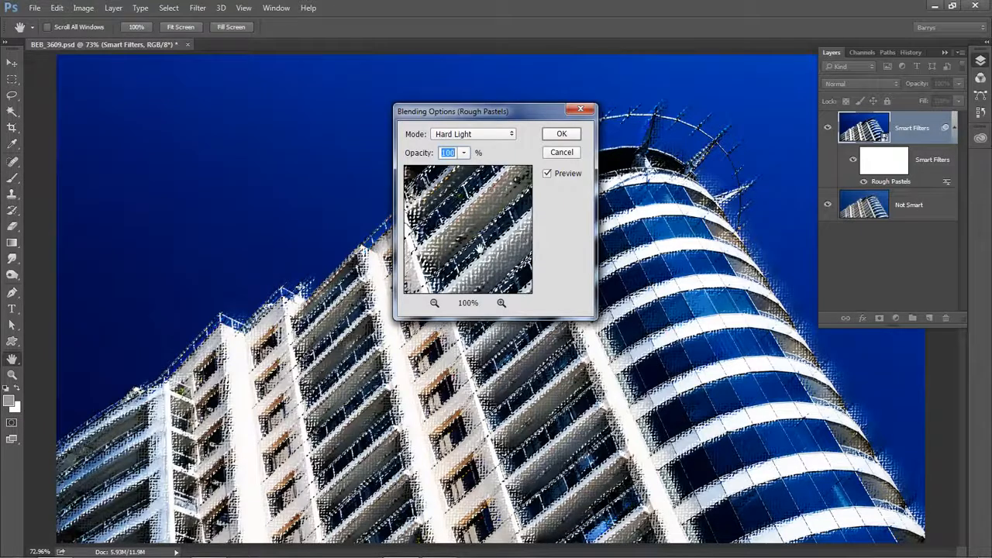
click(512, 135)
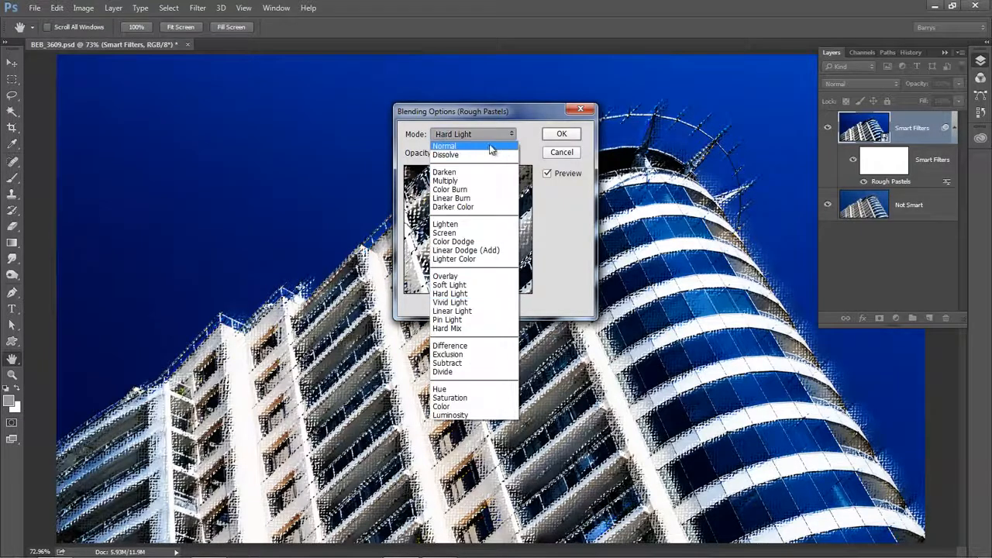
click(492, 147)
click(562, 135)
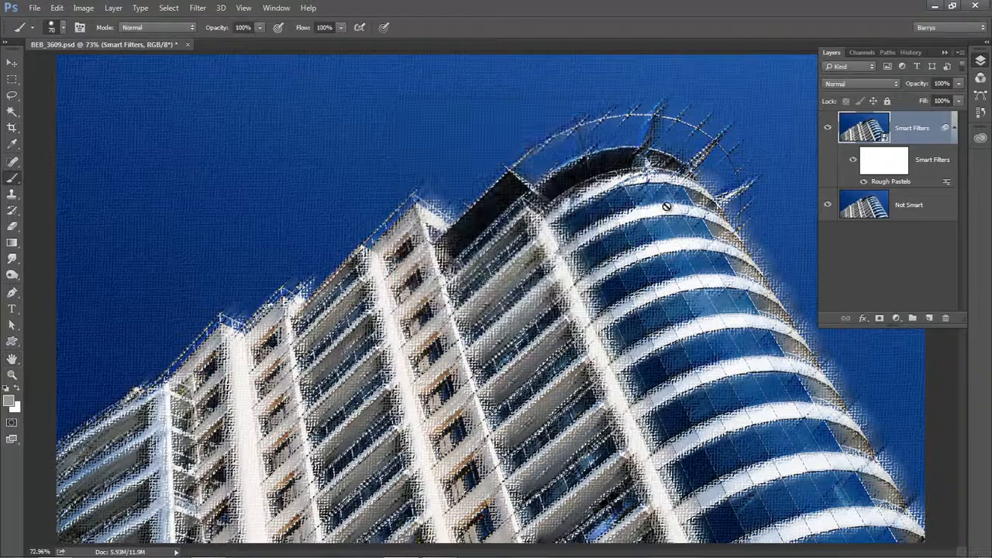
Step: Toggle the Rough Pastels filter off and on, and delete all smart filters from the Smart Filters layer
click(864, 182)
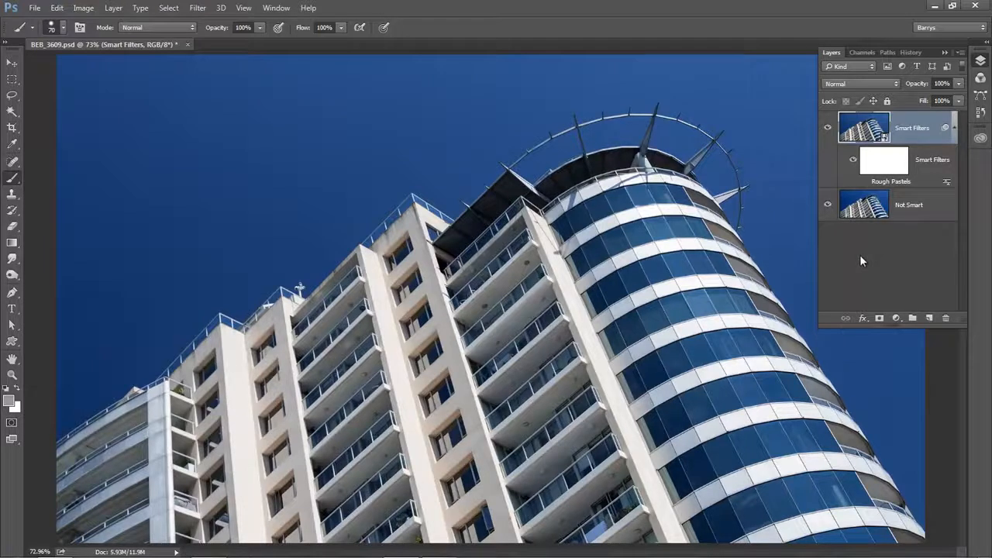
click(863, 183)
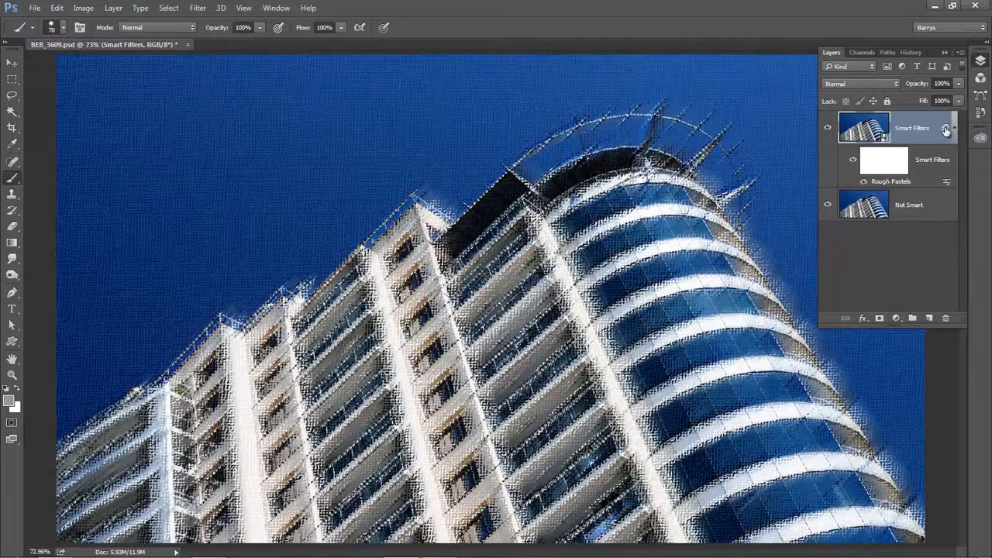
drag(946, 130, 945, 318)
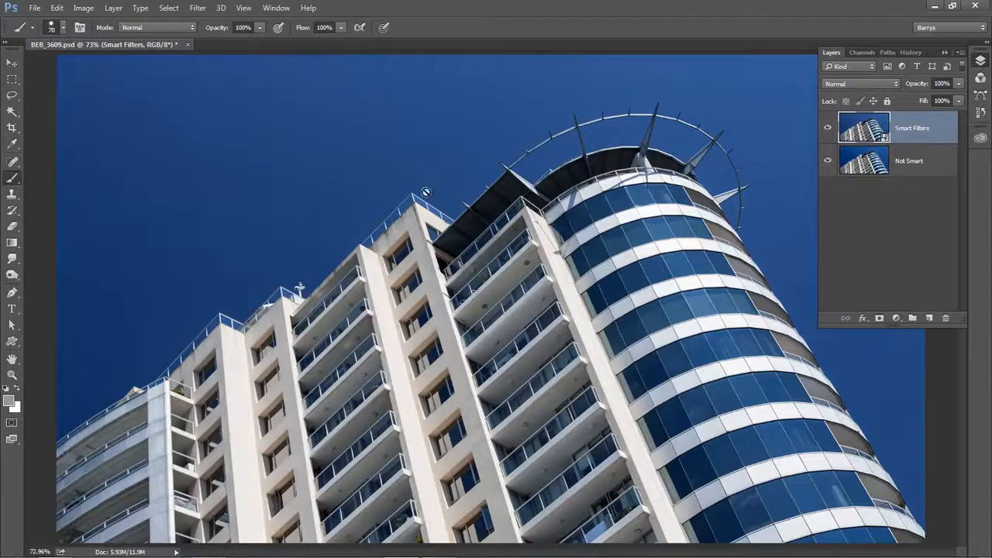
Step: Apply the Artistic filter Plastic Wrap to the Smart Filters layer with its current settings
click(199, 8)
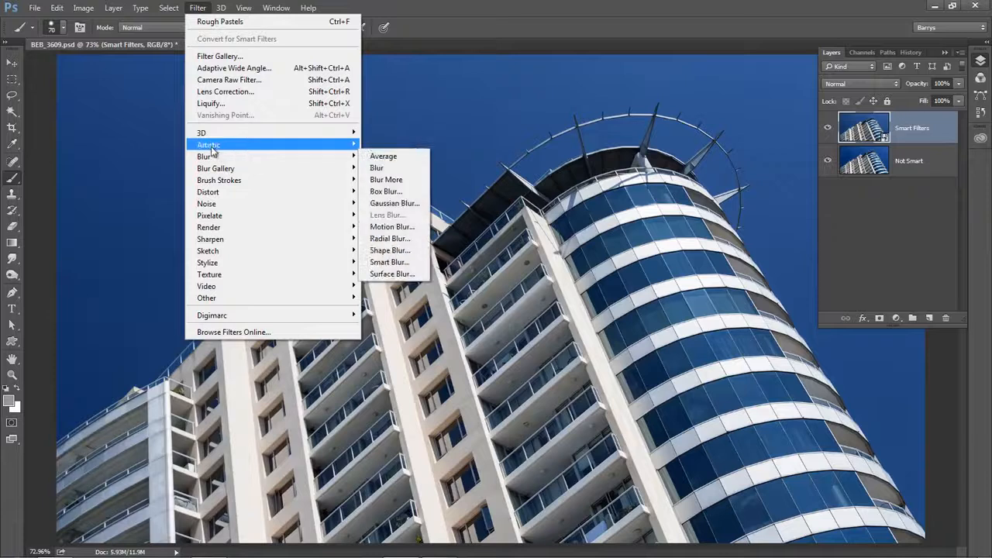
mouse_move(218, 149)
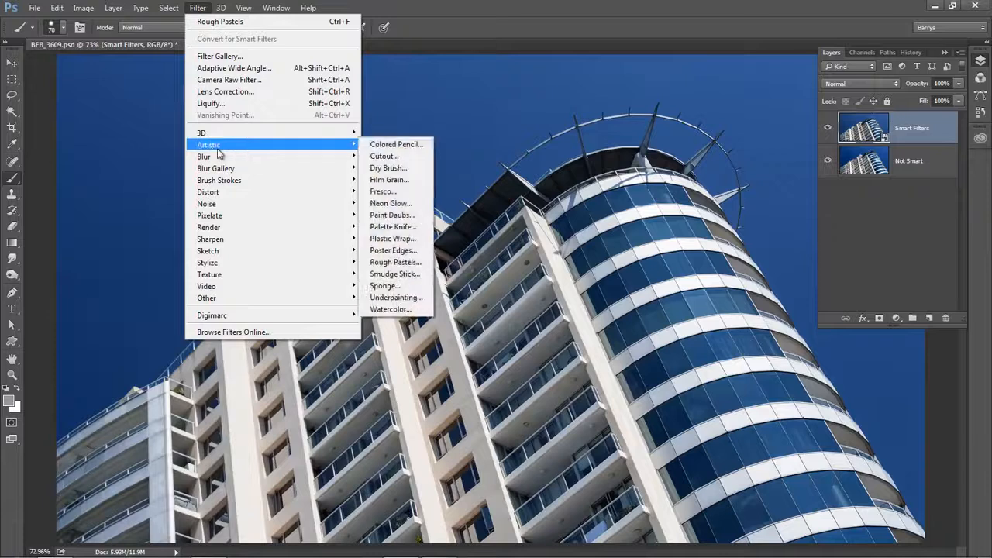
click(394, 238)
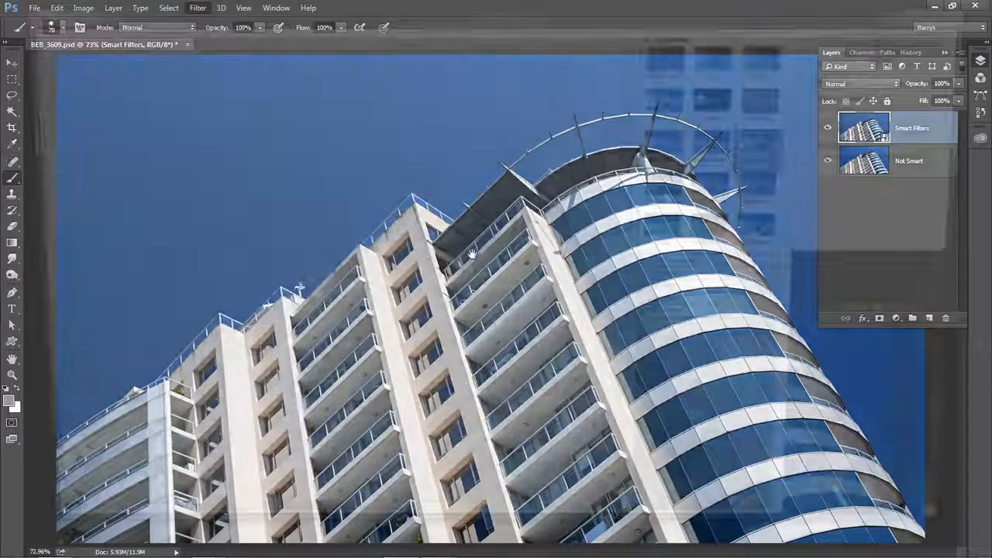
click(903, 35)
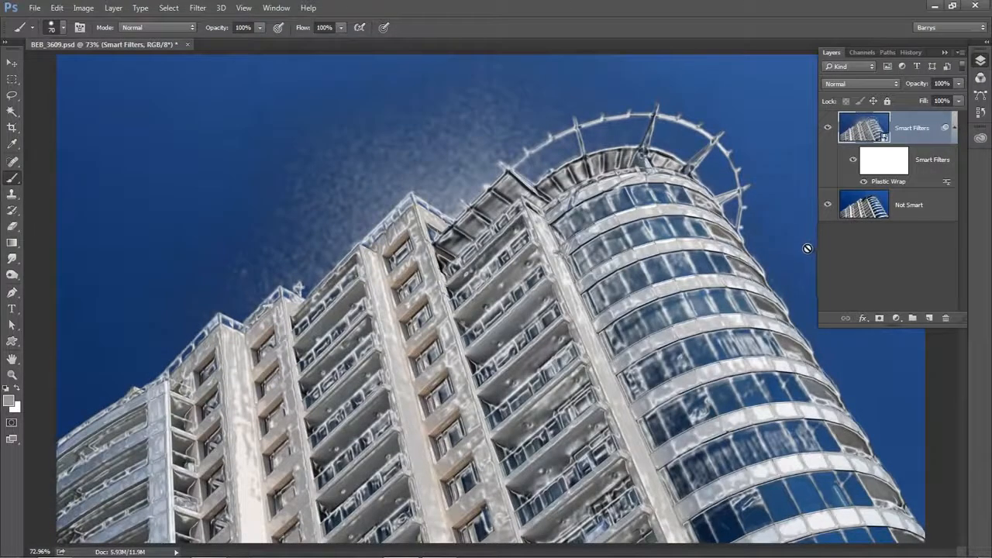
Step: Add the Artistic filter Cutout on top of Plastic Wrap with 6 levels, Edge Simplicity 2 and Edge Fidelity 2
click(198, 8)
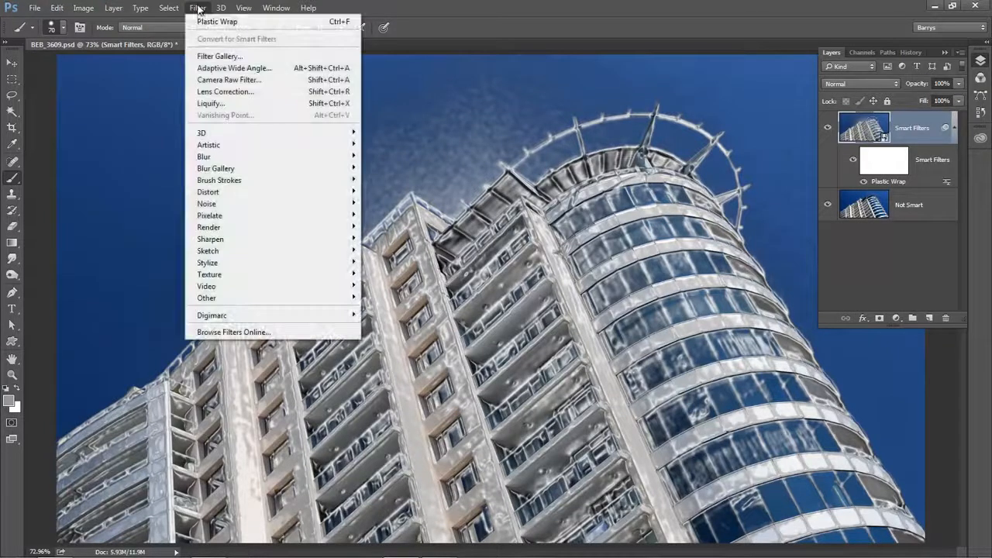
mouse_move(216, 147)
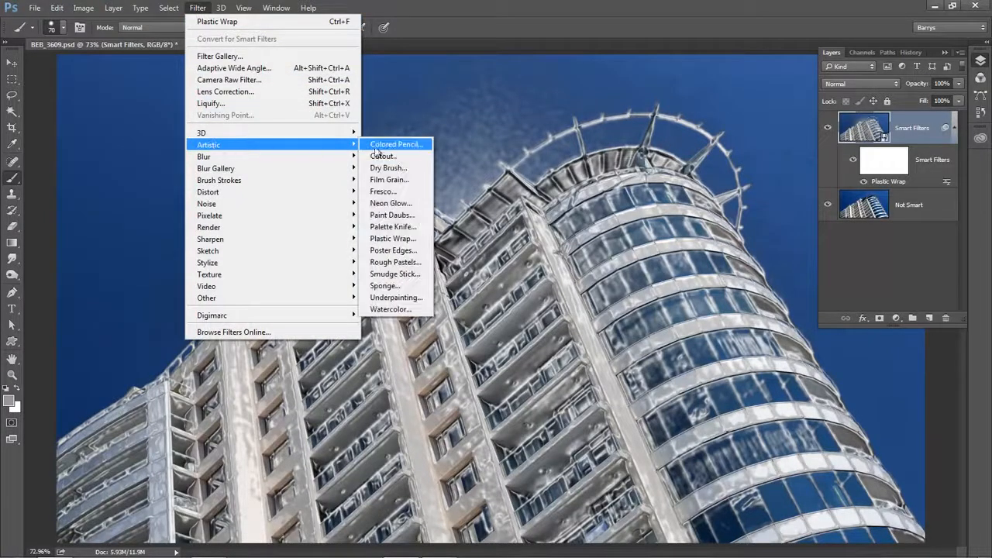
click(387, 156)
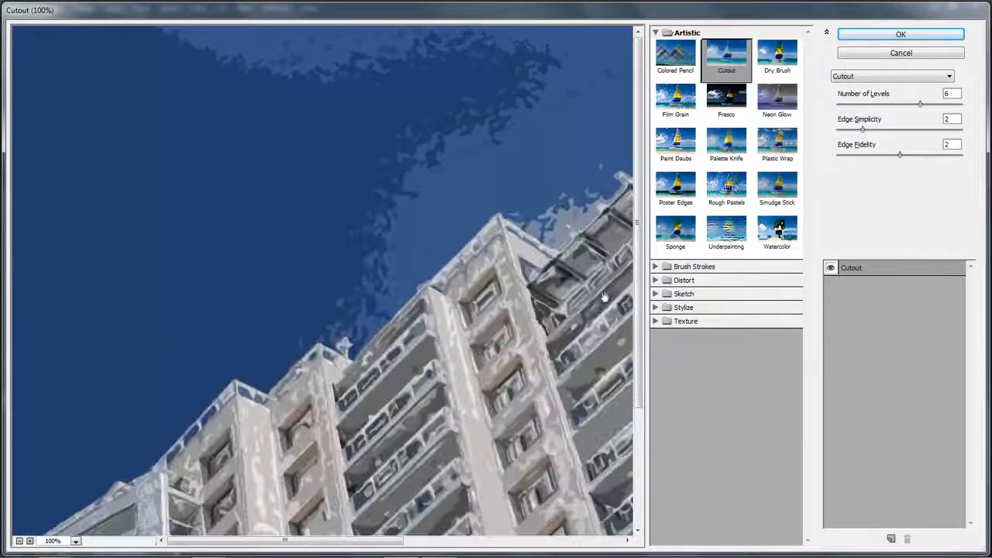
drag(601, 327, 189, 257)
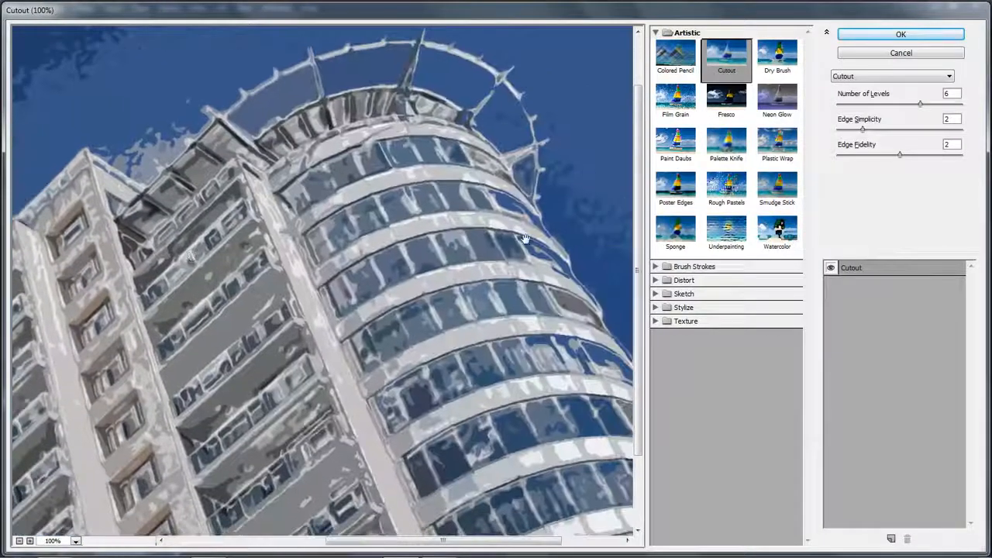
click(906, 34)
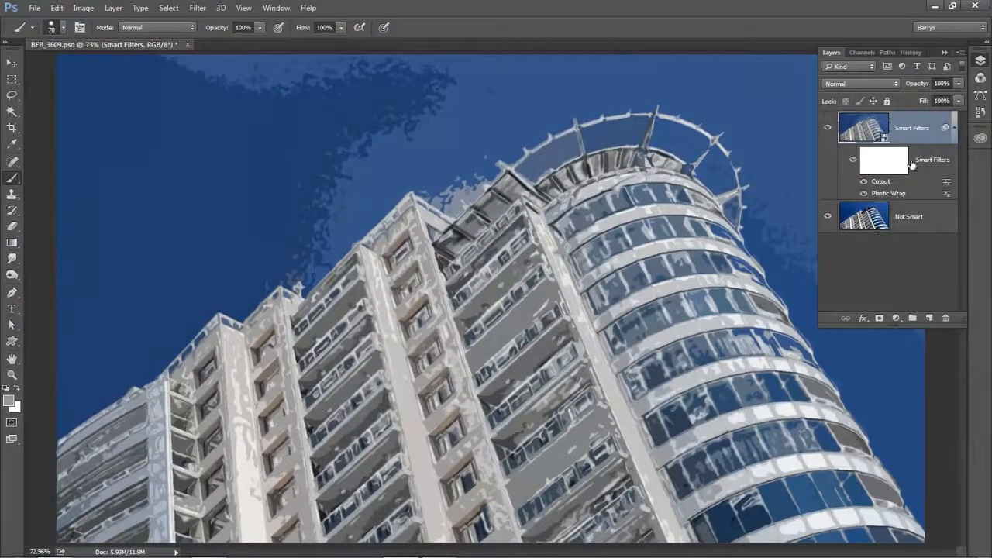
Step: Toggle the Plastic Wrap and Cutout smart filters off and on individually to compare each one's effect
click(864, 194)
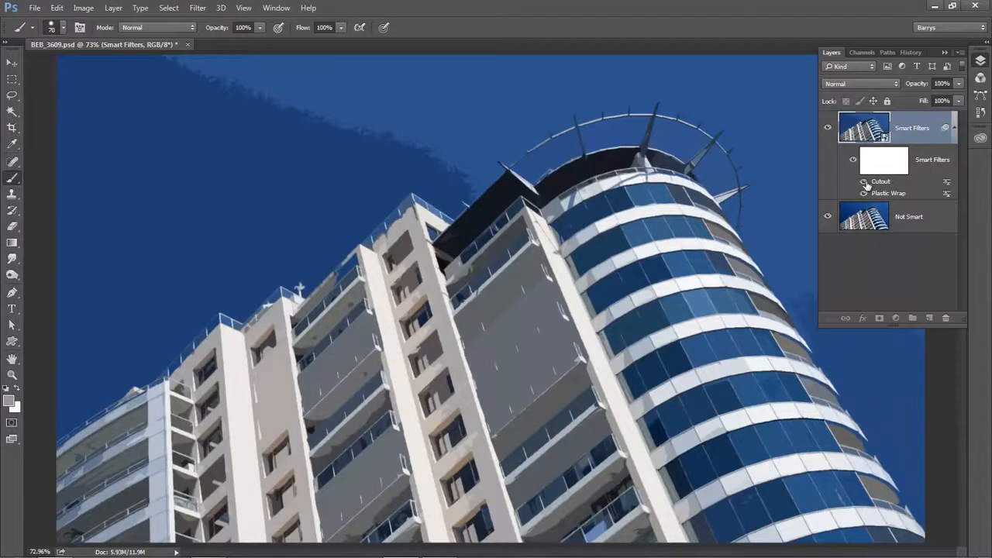
click(864, 193)
click(864, 181)
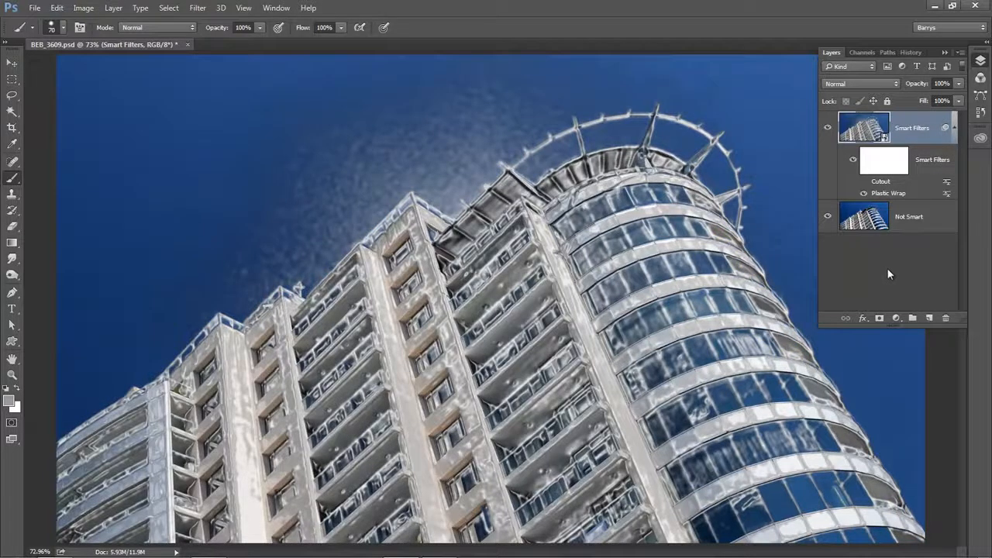
click(864, 181)
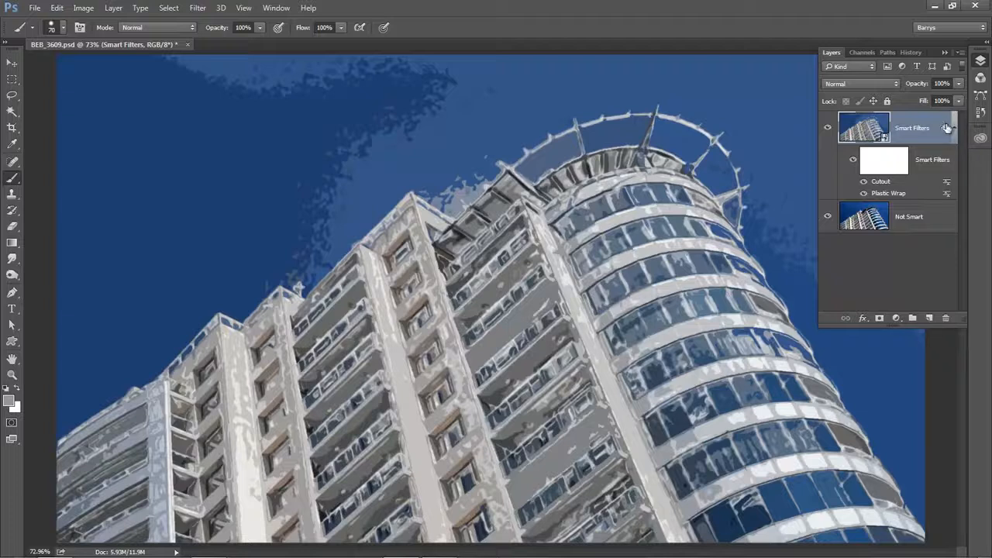
Step: Delete all smart filters from the Smart Filters layer and restore them by stepping back in the history
drag(946, 129, 953, 324)
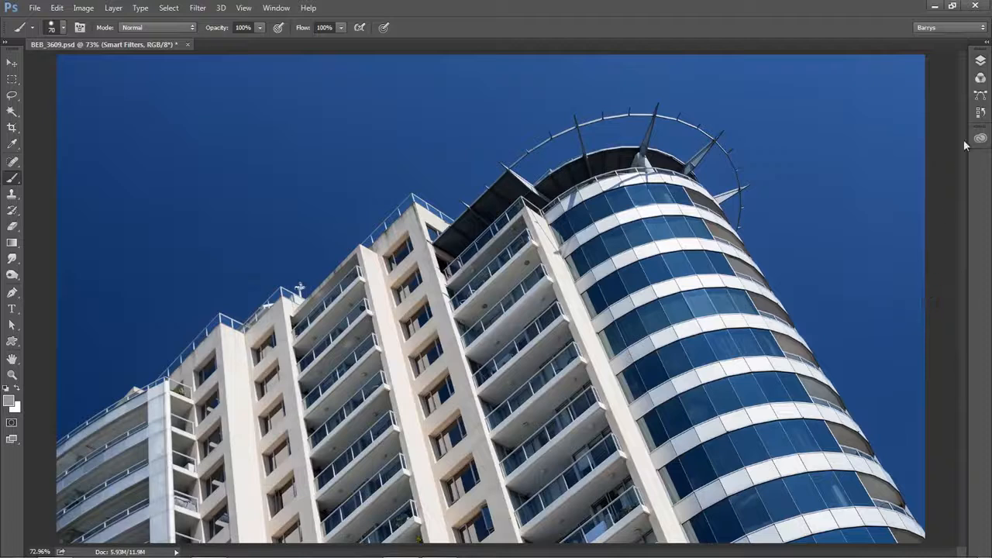
click(981, 113)
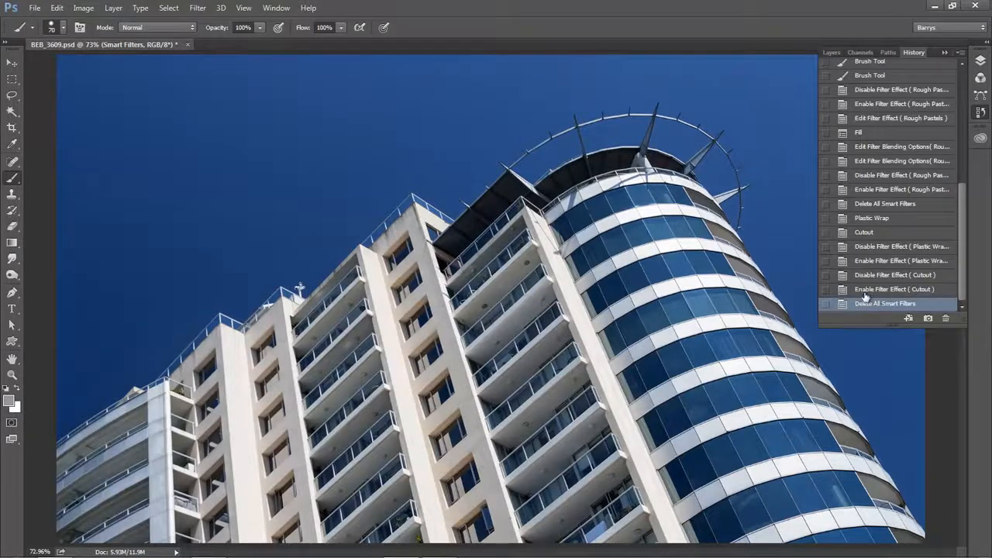
click(865, 290)
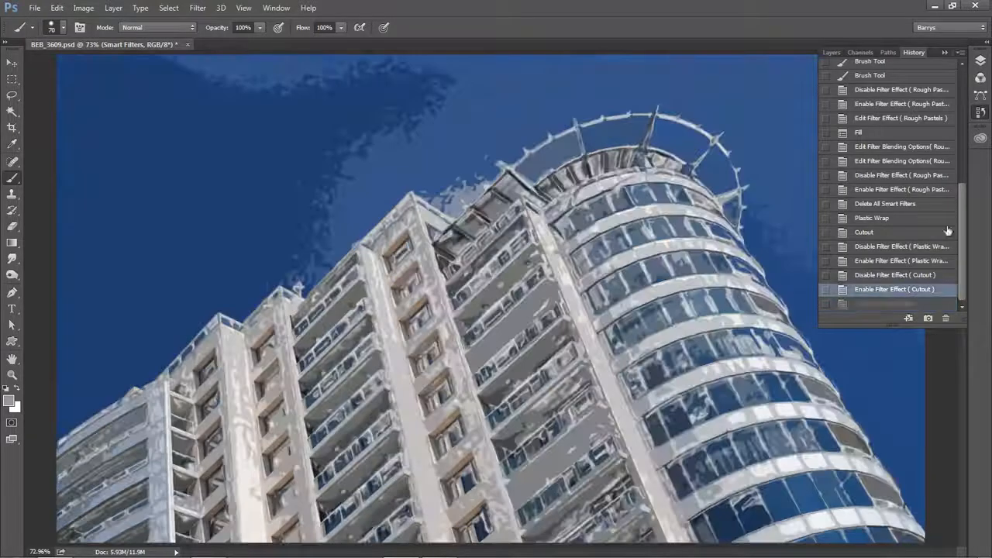
Step: Delete the Not Smart layer and rasterize the Smart Filters layer
click(981, 62)
drag(870, 223, 947, 319)
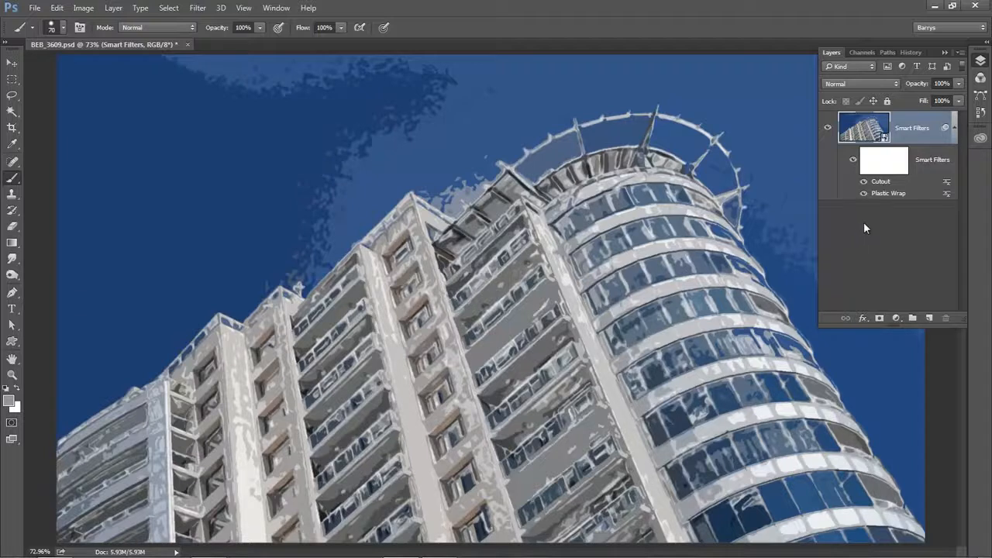
right_click(922, 130)
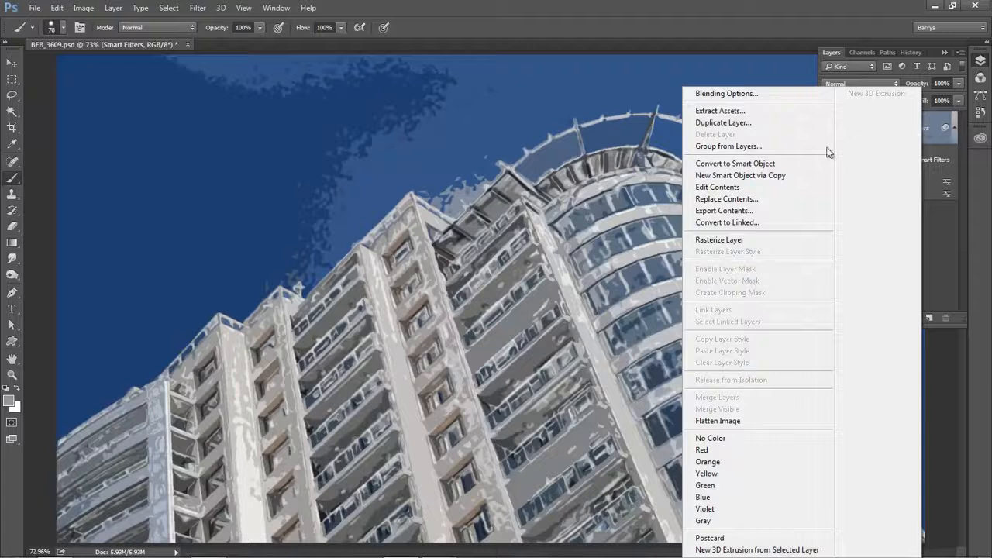
click(721, 240)
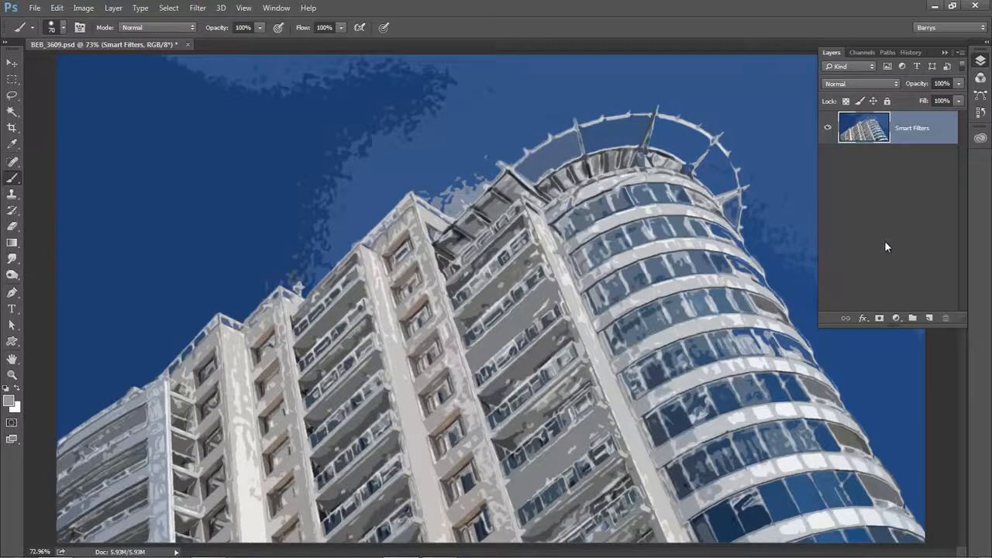
Step: Apply a Hue/Saturation adjustment with Saturation at about +34 to the rasterized Smart Filters layer
click(82, 7)
mouse_move(93, 43)
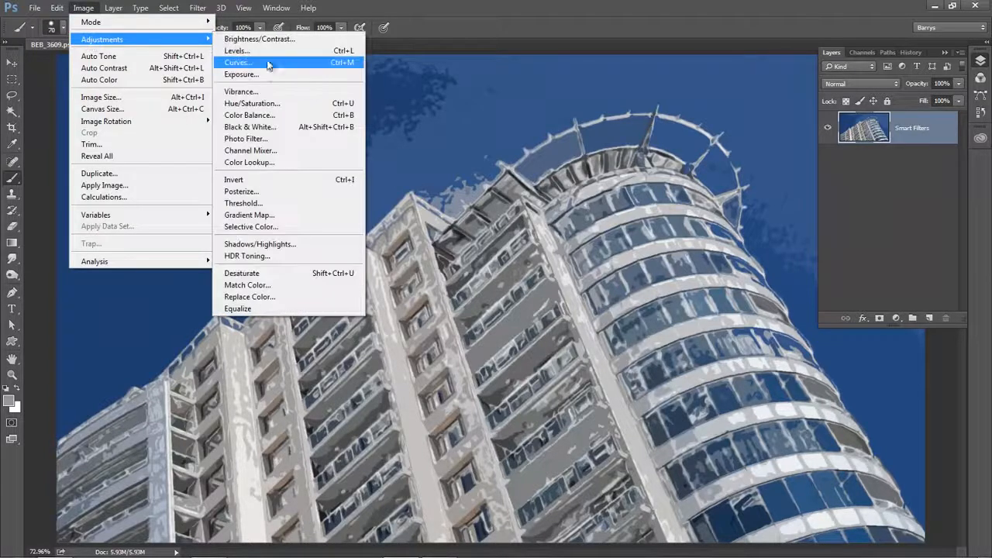
click(259, 103)
drag(130, 140, 135, 138)
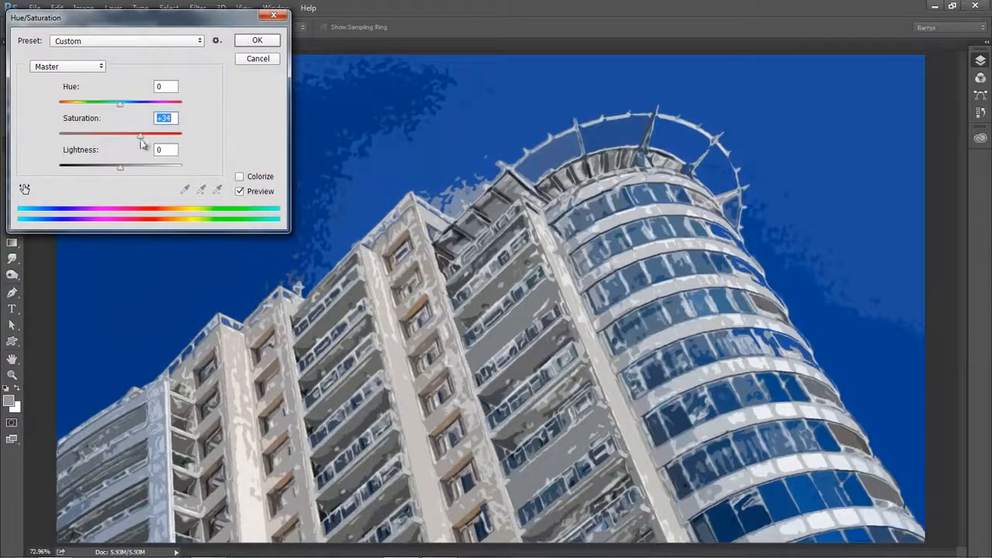
click(258, 40)
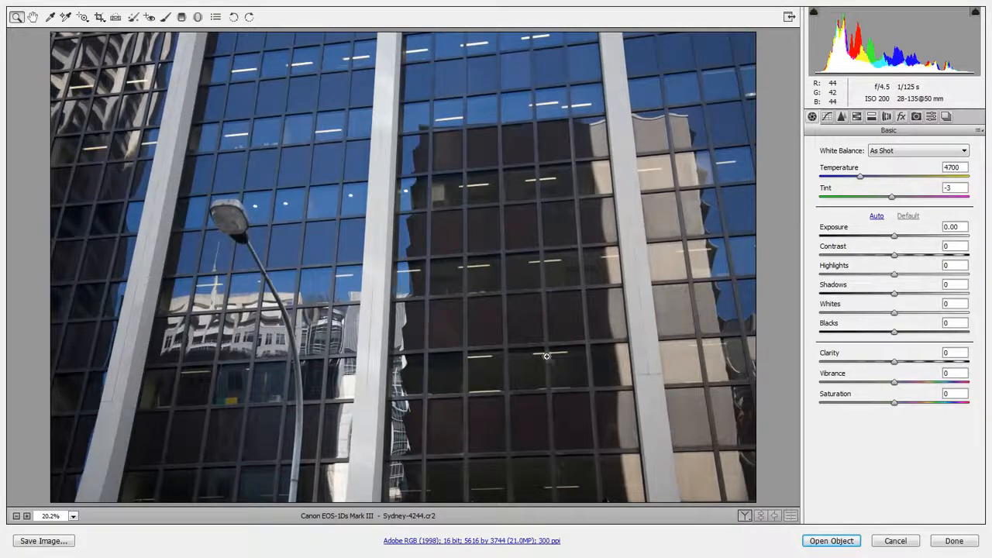
Step: Keep the smart-object workflow option on and open the raw photo as a smart object with Whites +38, Clarity +54 and Vibrance +47
click(464, 543)
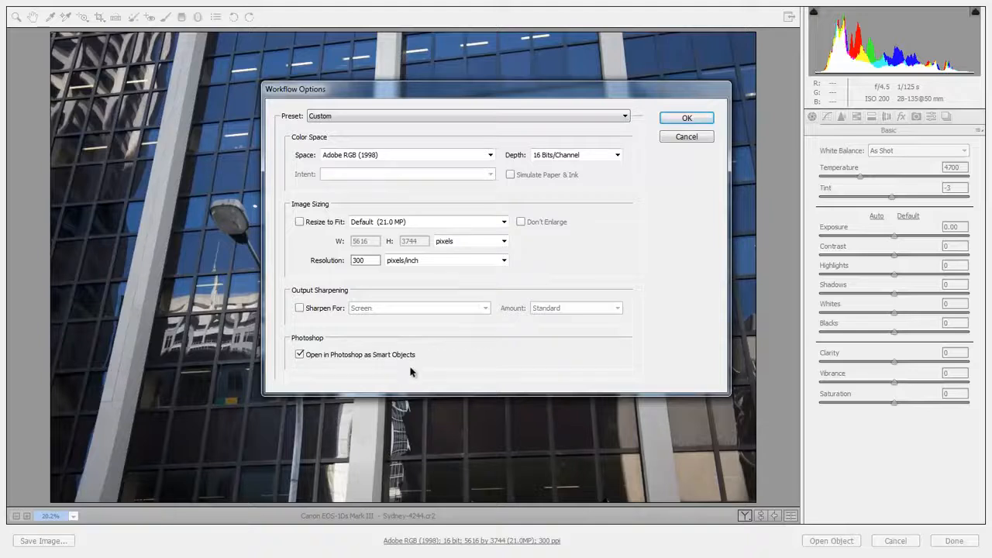
click(687, 120)
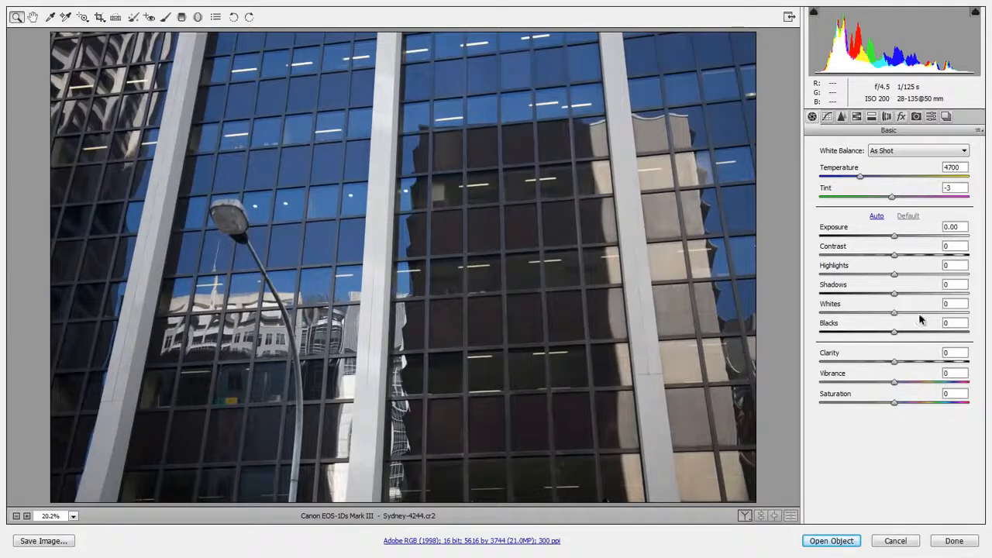
drag(920, 313, 922, 313)
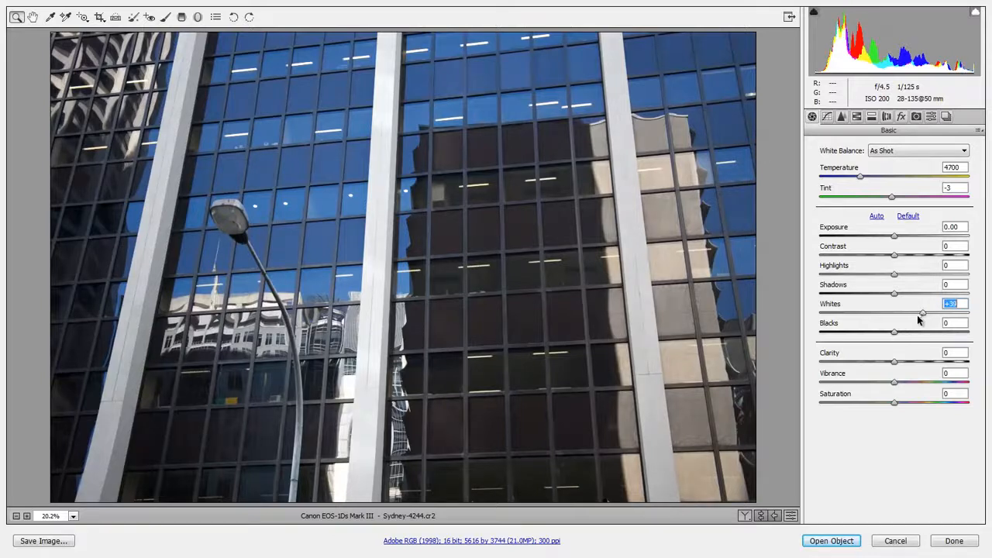
click(934, 362)
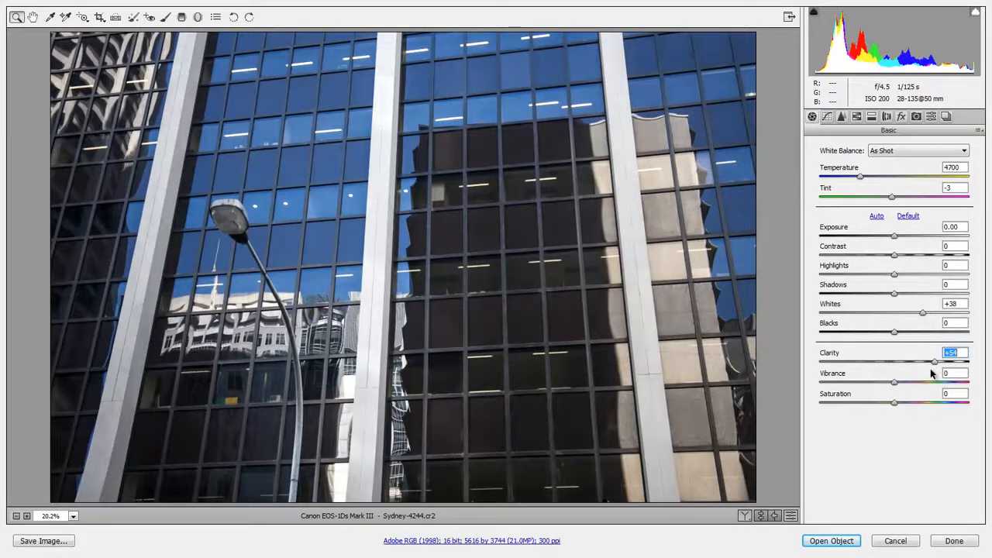
click(930, 383)
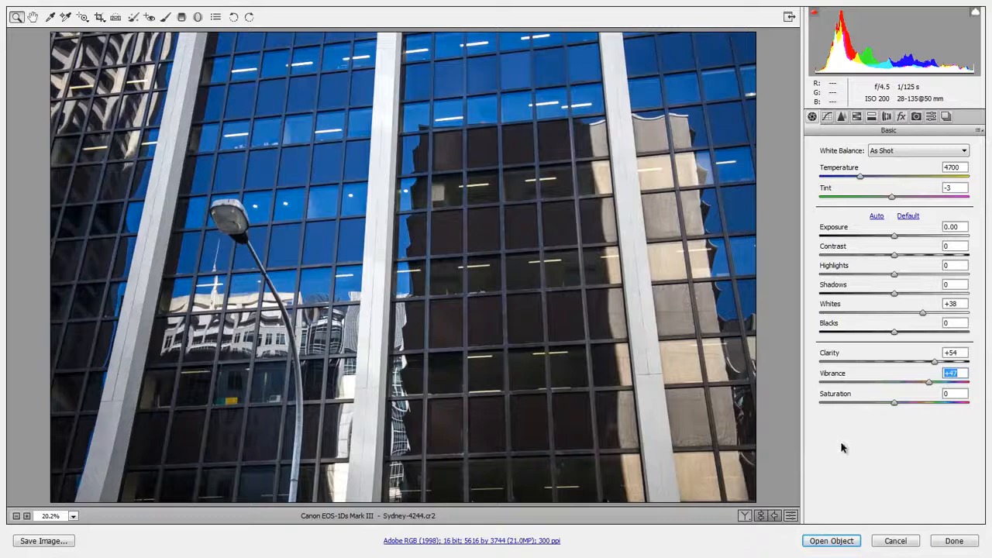
click(832, 540)
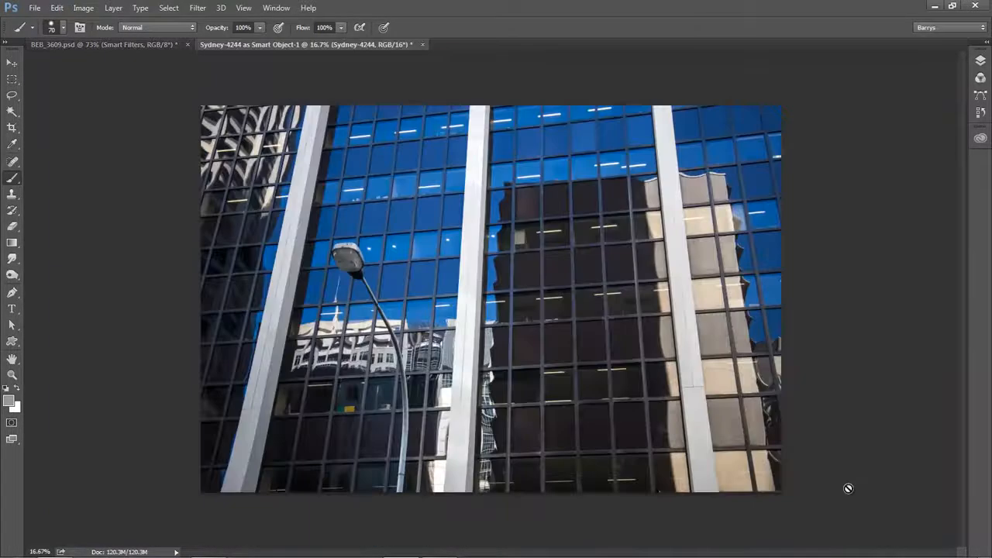
key(ctrl+0)
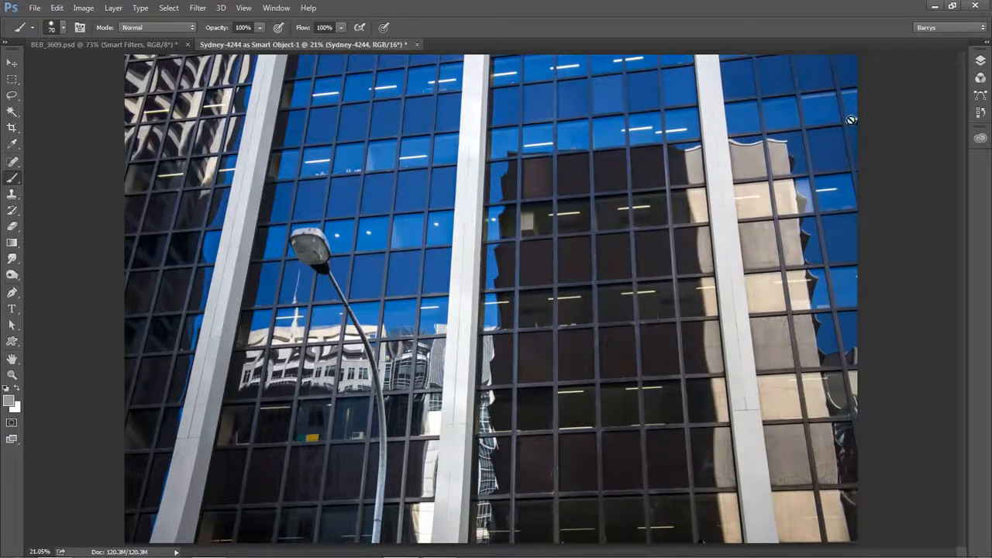
Step: Check which image adjustments are available for the Sydney-4244 smart object layer
click(980, 62)
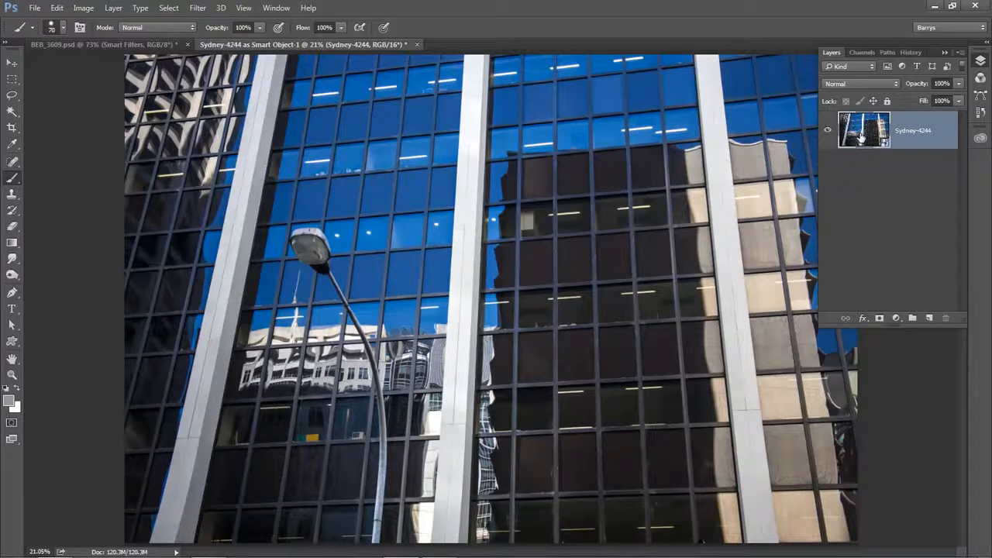
click(83, 8)
mouse_move(91, 43)
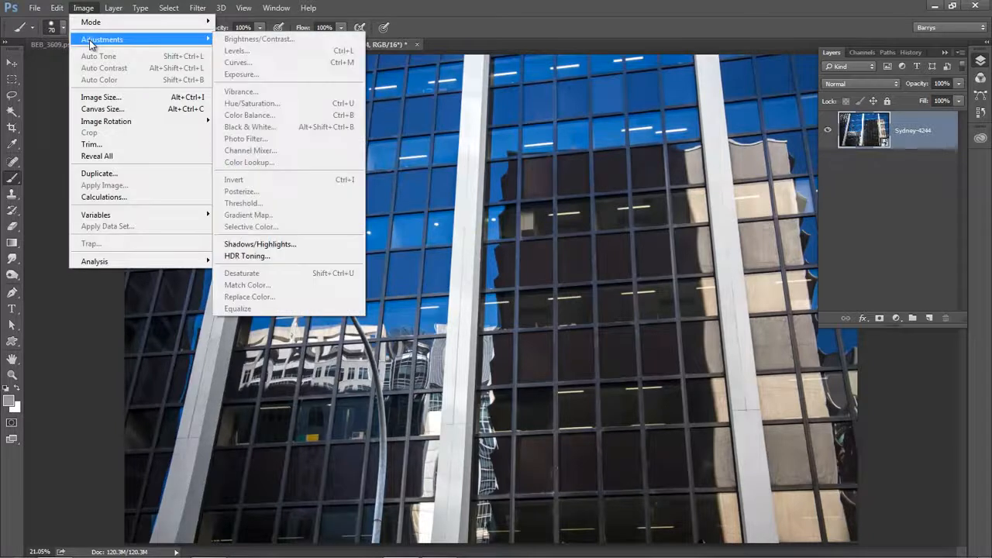
click(432, 10)
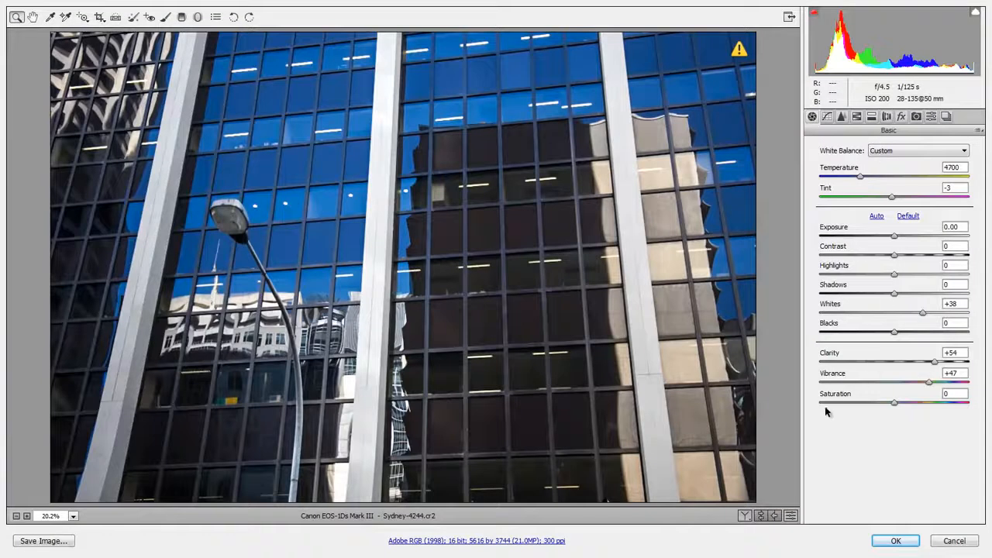
Step: Re-edit the Sydney-4244 raw settings with Saturation -100, Contrast +45 and Exposure +0.40, and apply them
click(820, 403)
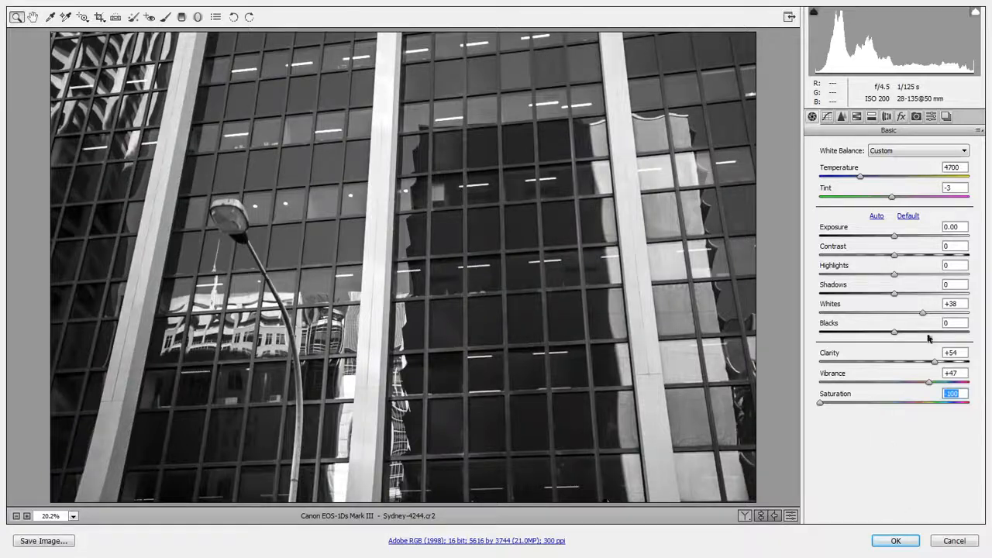
click(928, 255)
click(899, 236)
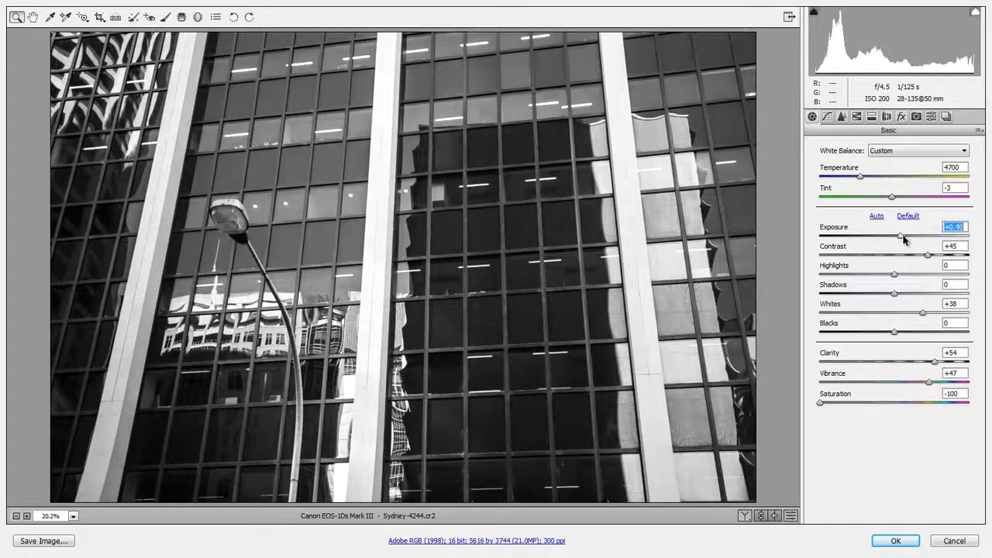
click(893, 542)
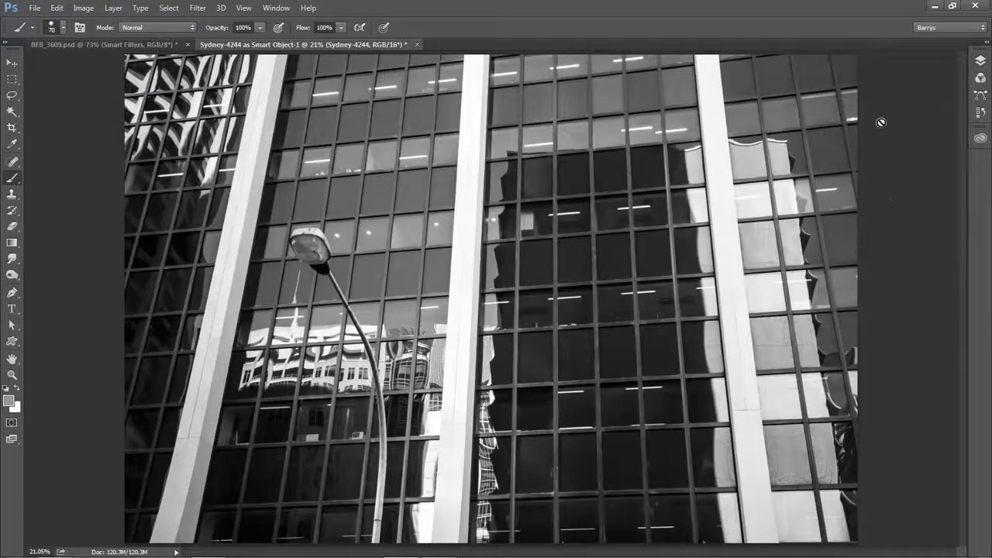
Step: Duplicate the Sydney-4244 layer and set the raw Saturation of the copy to +1
click(980, 62)
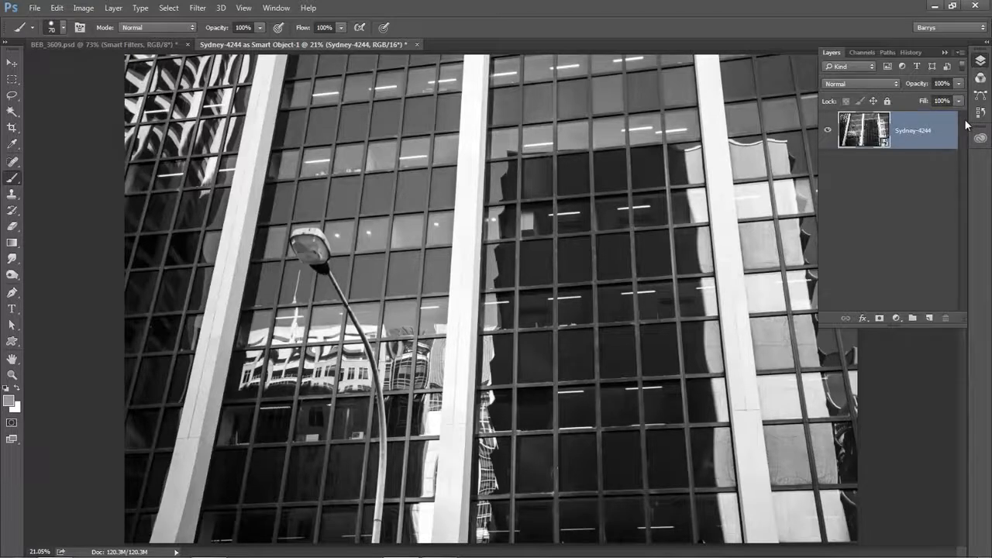
key(ctrl+j)
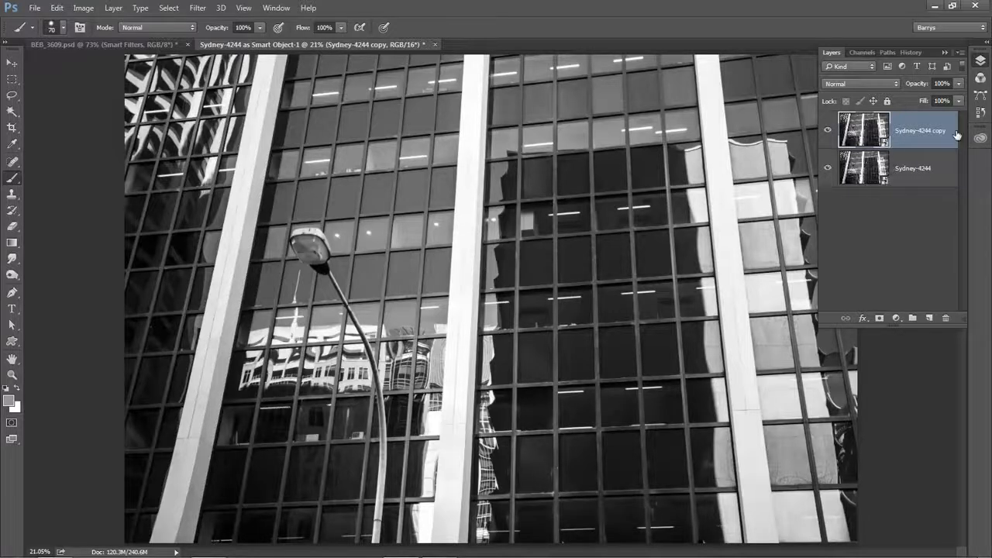
double_click(861, 130)
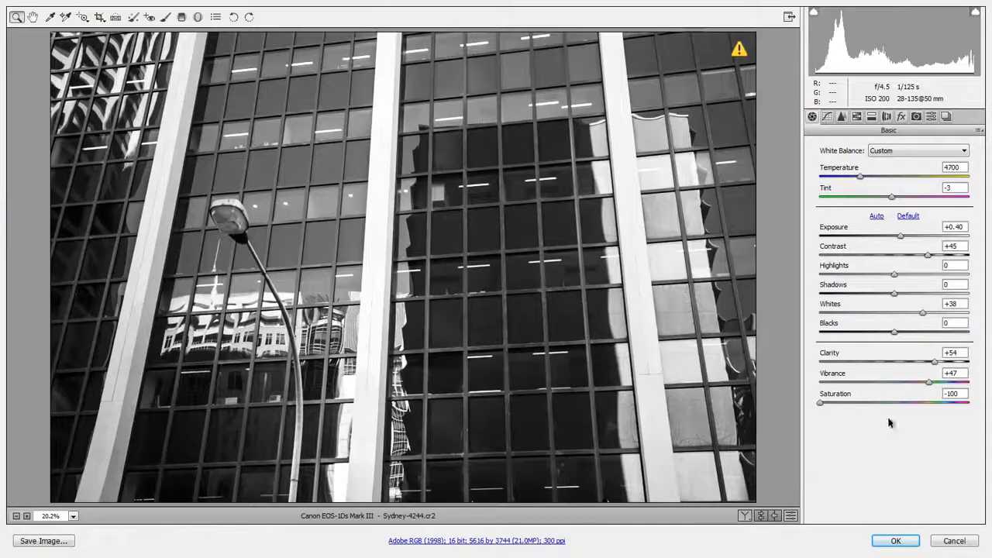
click(894, 404)
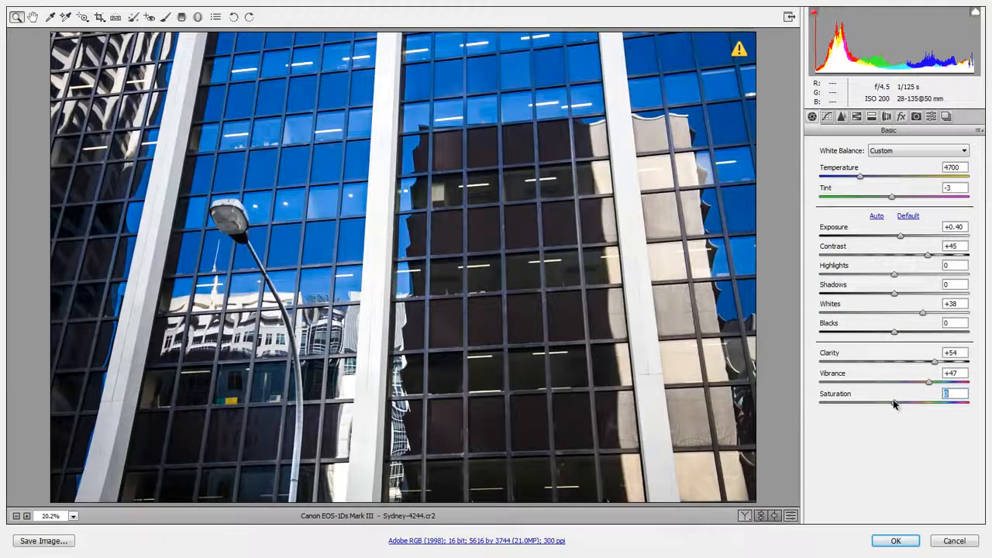
key(Up)
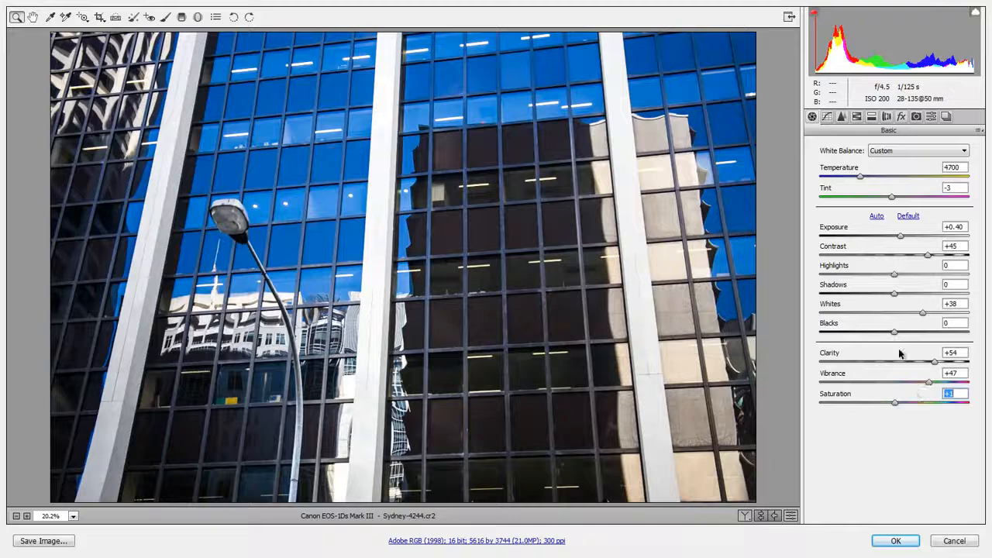
Step: Reduce the Blues saturation of the copy to about -50 in the HSL settings and apply the raw changes
click(857, 117)
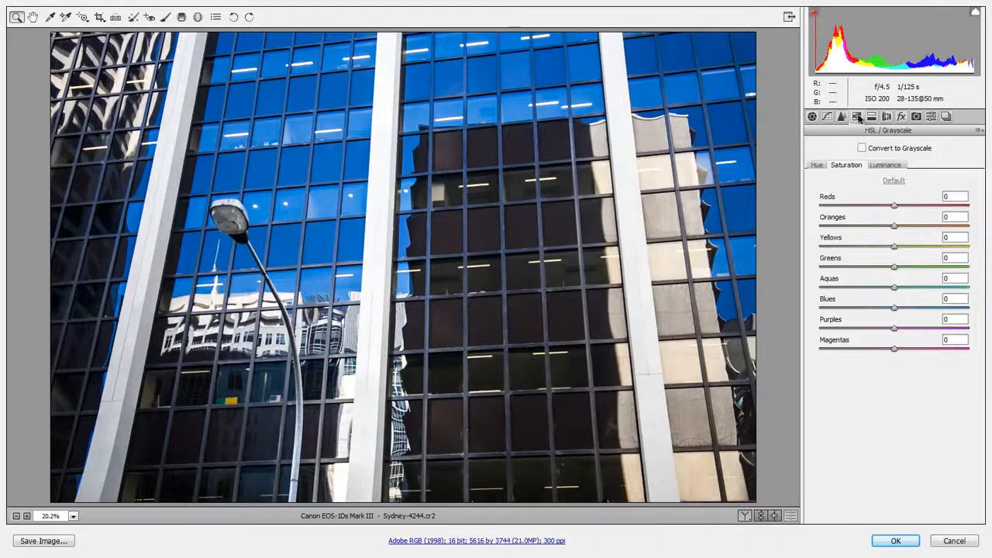
click(859, 309)
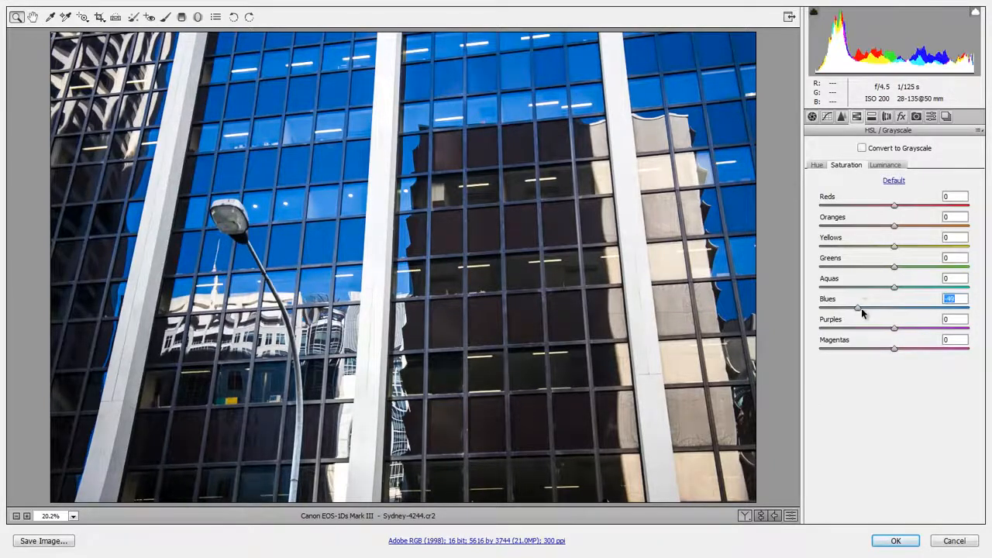
drag(859, 308, 854, 308)
click(893, 540)
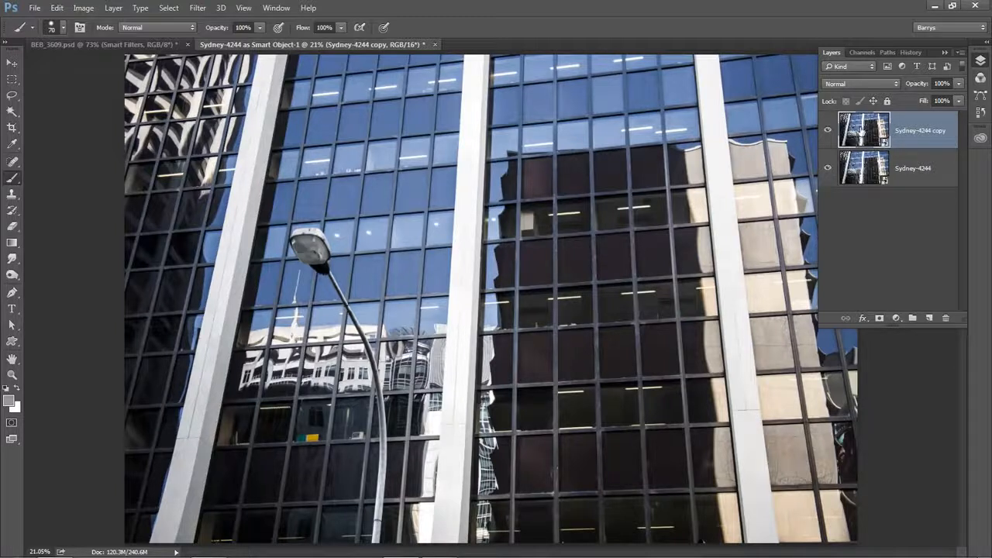
Step: Hide and delete the Sydney-4244 copy, and duplicate the original layer with New Smart Object via Copy
click(828, 132)
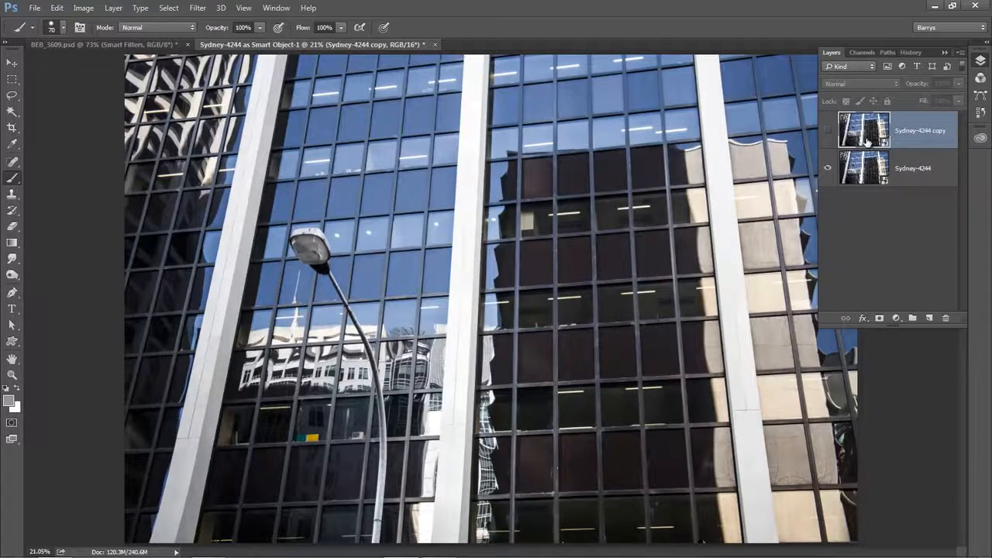
drag(862, 130, 945, 318)
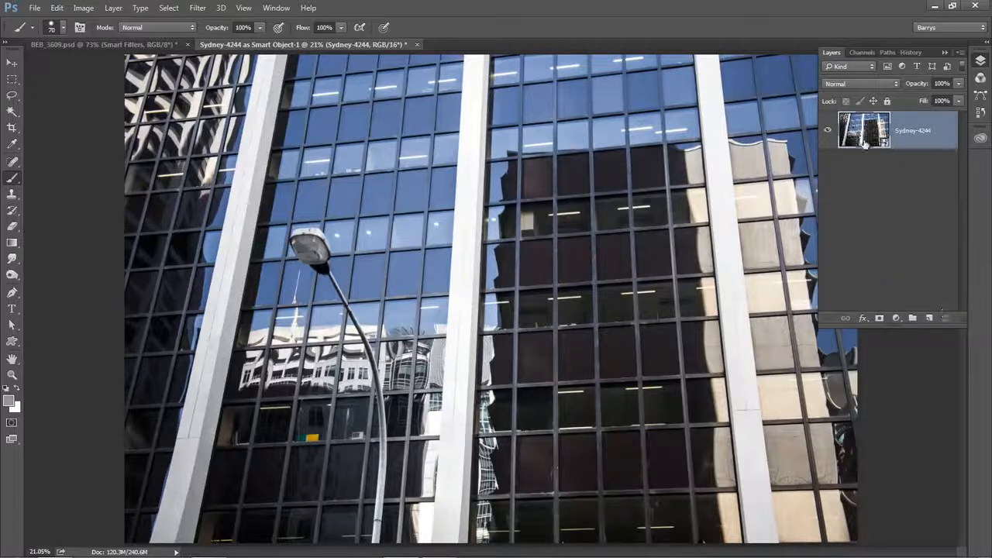
right_click(937, 130)
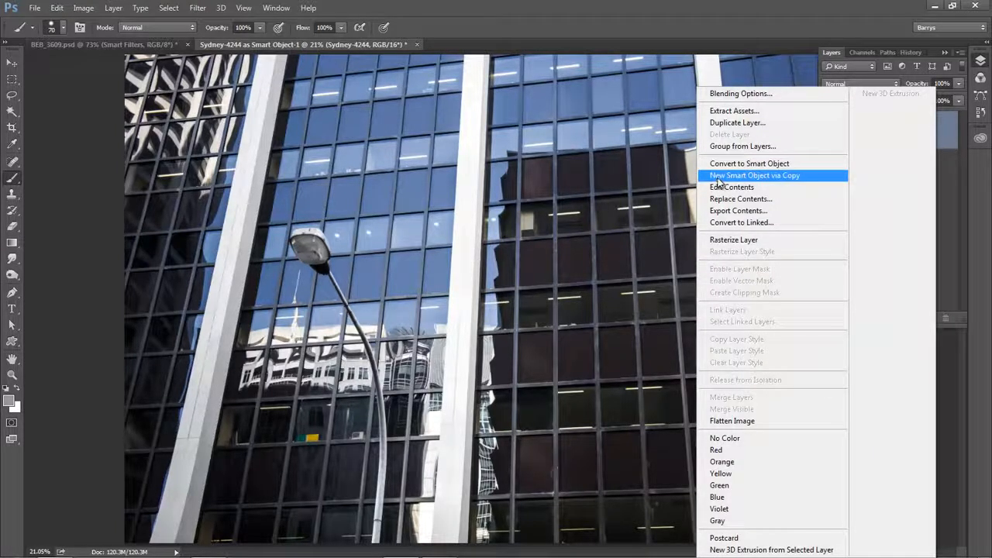
click(758, 178)
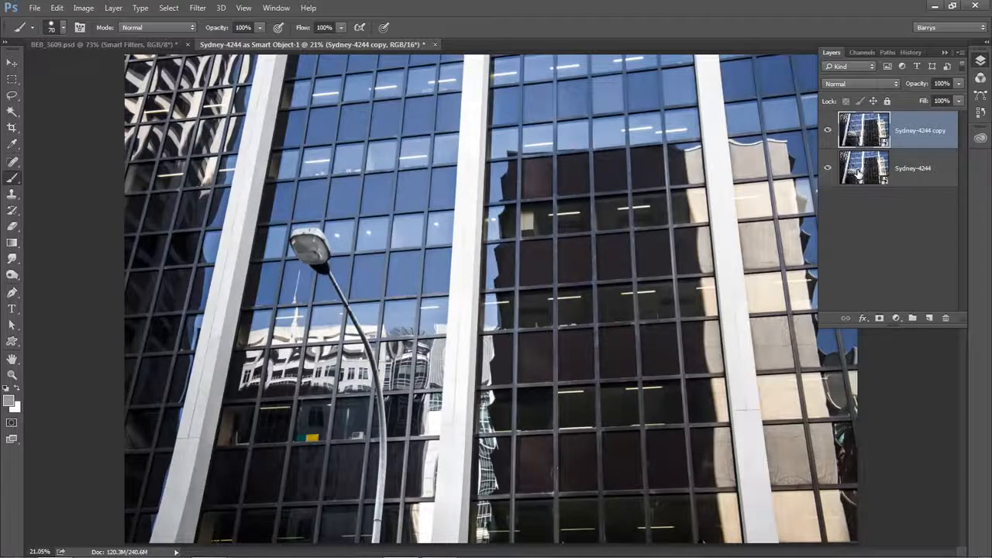
Step: Set the raw Saturation of the new Sydney-4244 copy to -99 and apply it
double_click(864, 129)
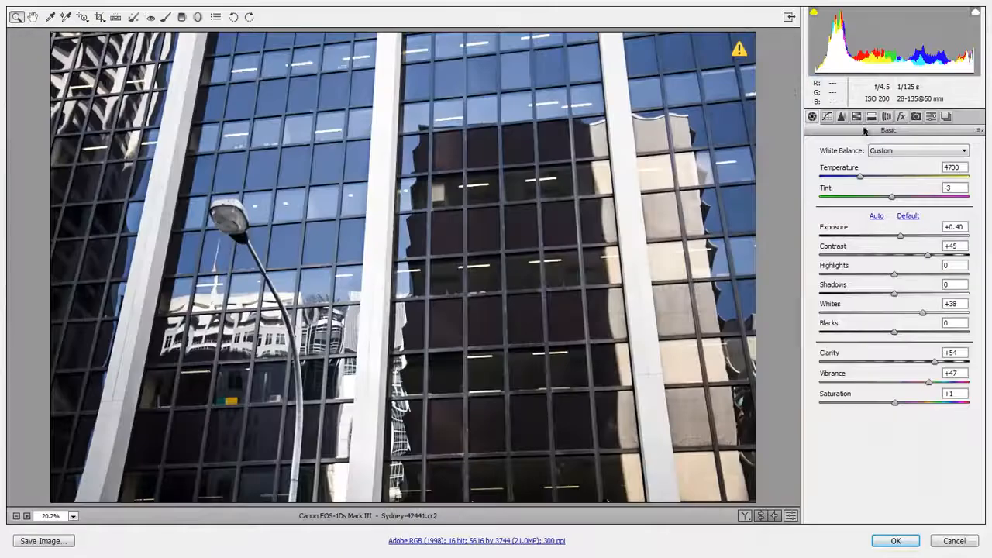
click(820, 403)
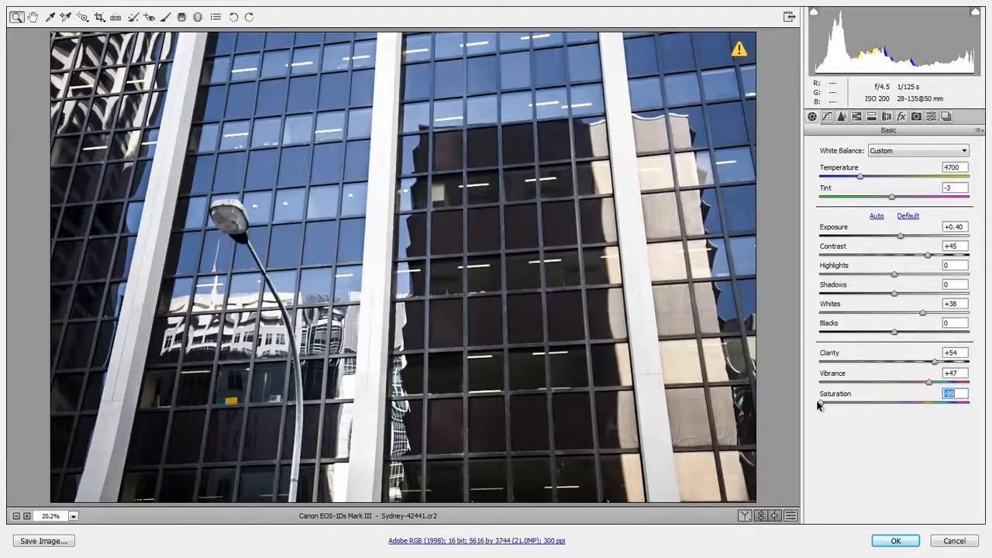
click(896, 541)
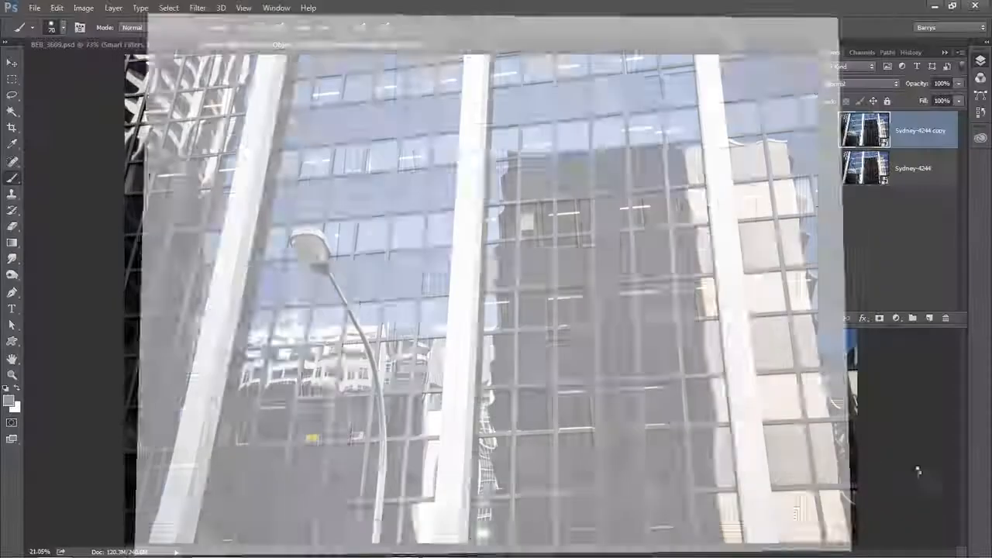